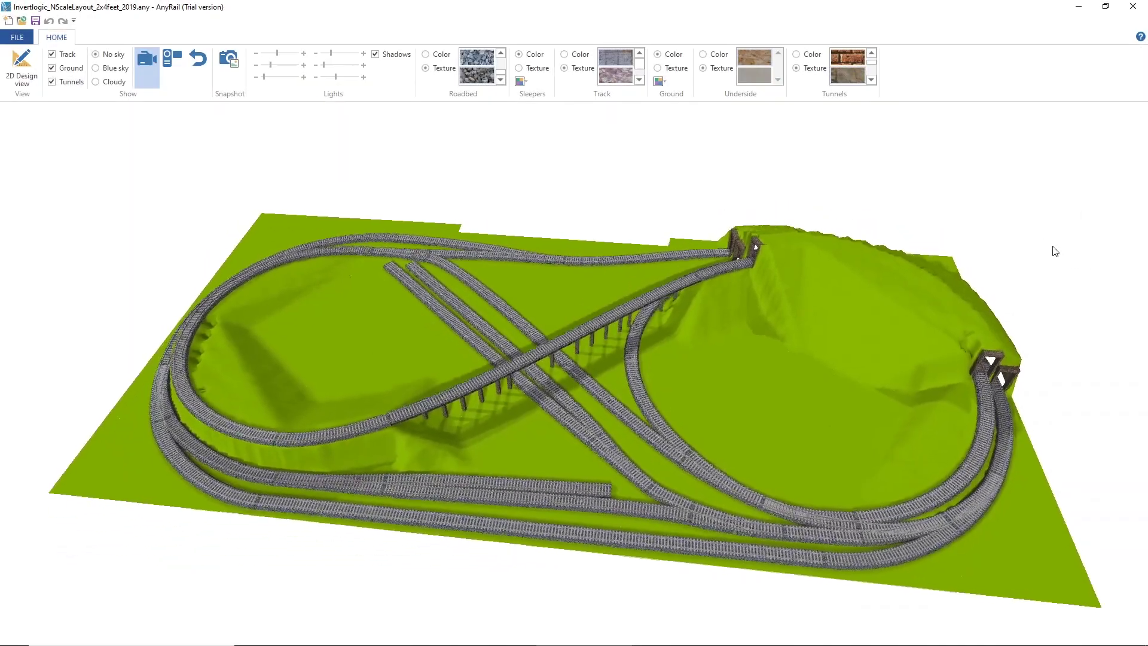
Step: Orbit and zoom the 3D view to see the whole tunnel loop and viaduct
{"action": "left_click_drag", "start_coordinate": [142, 174], "coordinate": [217, 161]}
{"action": "left_click_drag", "start_coordinate": [449, 192], "coordinate": [543, 198]}
{"action": "scroll", "coordinate": [594, 231], "scroll_direction": "up", "scroll_amount": 10}
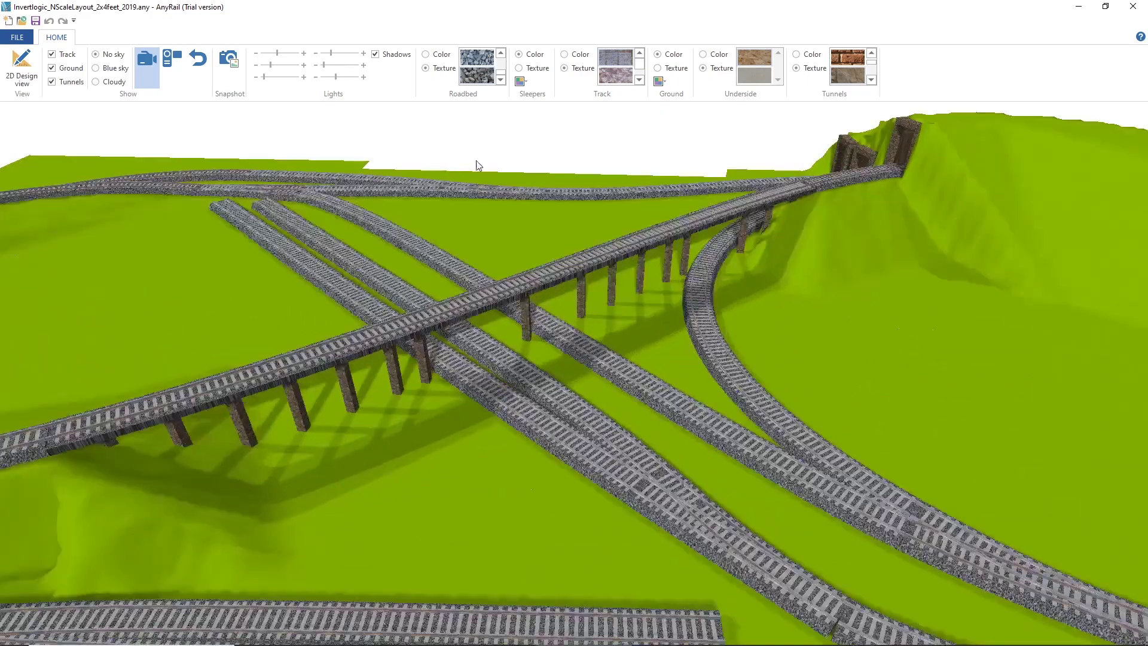
{"action": "left_click_drag", "start_coordinate": [479, 165], "coordinate": [411, 266]}
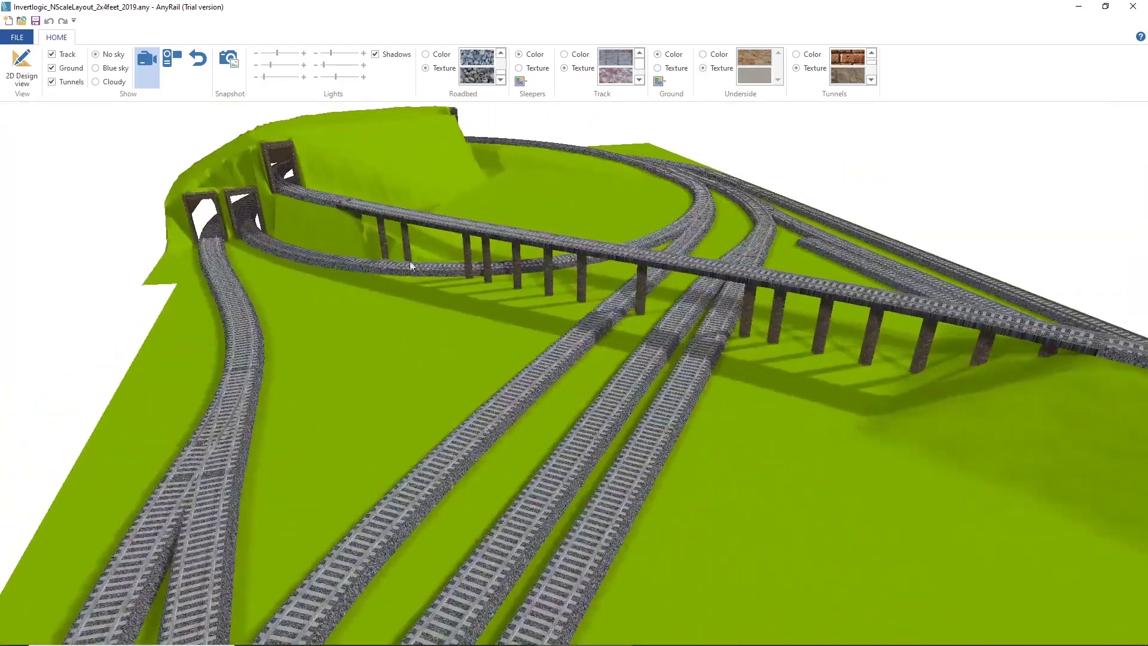
Step: Switch to the 2D track plan, zoom it in and out, then show the Recent designs list
{"action": "left_click", "coordinate": [21, 64]}
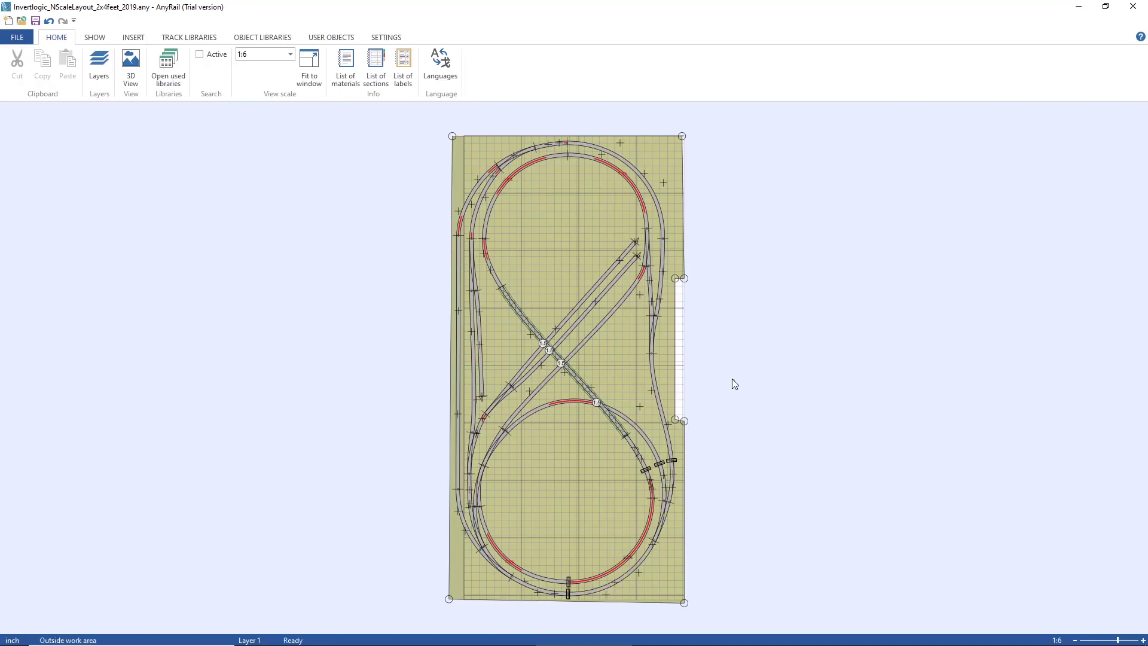
{"action": "scroll", "coordinate": [589, 346], "scroll_direction": "up", "scroll_amount": 8}
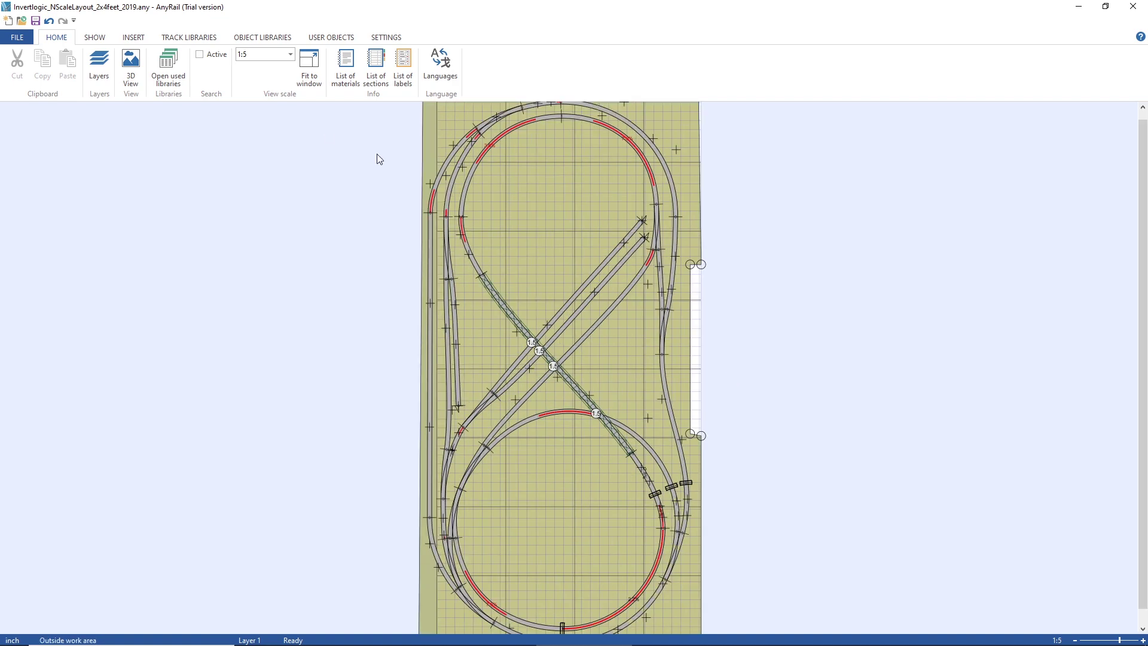
{"action": "scroll", "coordinate": [590, 277], "scroll_direction": "down", "scroll_amount": 5}
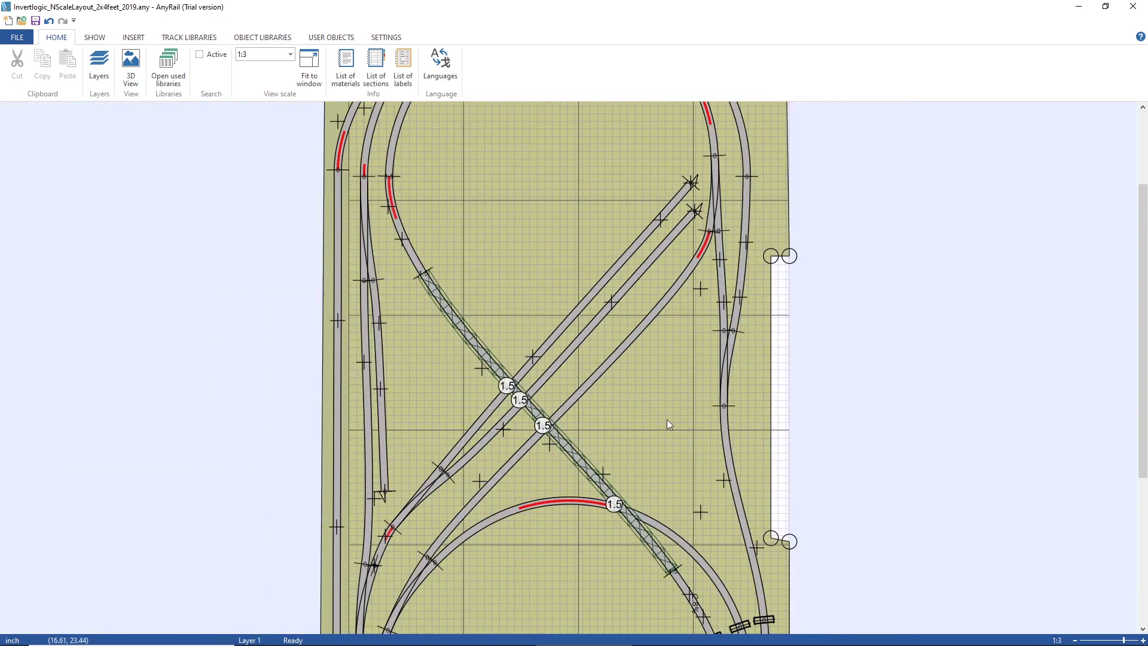
{"action": "left_click", "coordinate": [18, 38]}
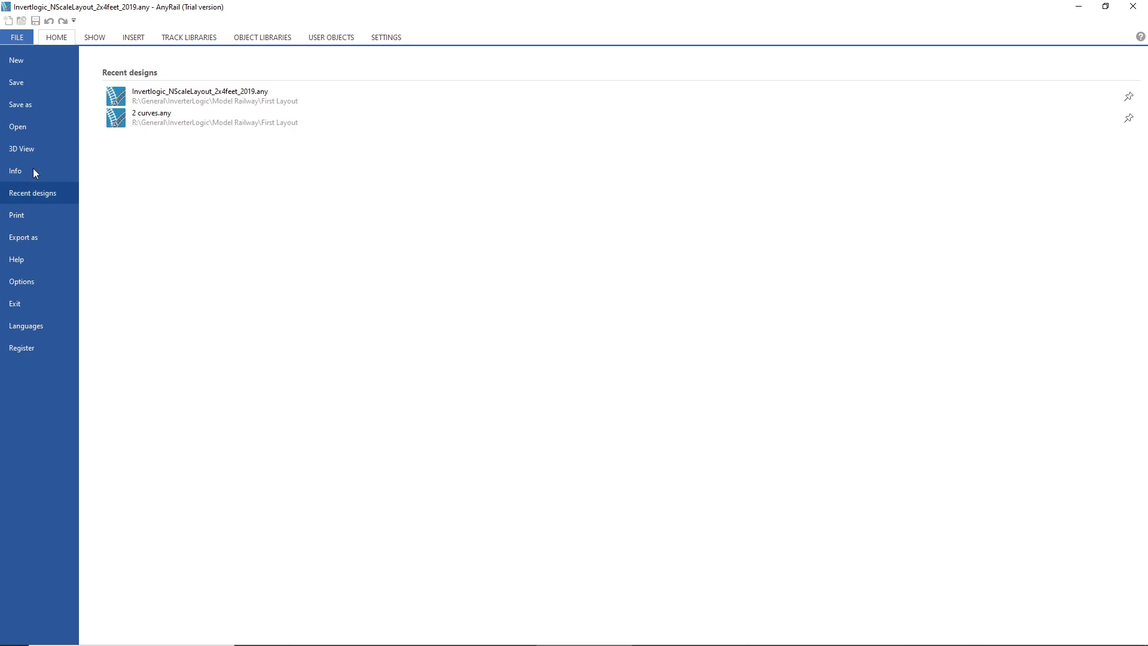
Step: Open the List of materials and compare combined versus separate flex track lengths (34.48' total)
{"action": "left_click", "coordinate": [18, 171]}
{"action": "left_click", "coordinate": [198, 100]}
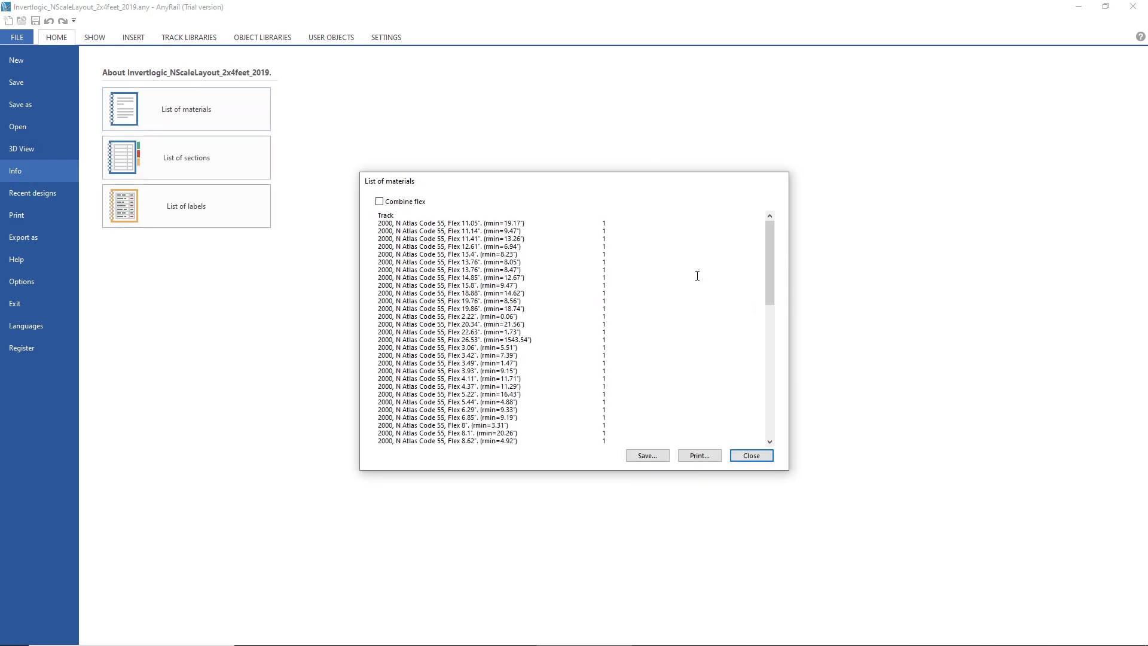
{"action": "scroll", "coordinate": [697, 275], "scroll_direction": "down", "scroll_amount": 15}
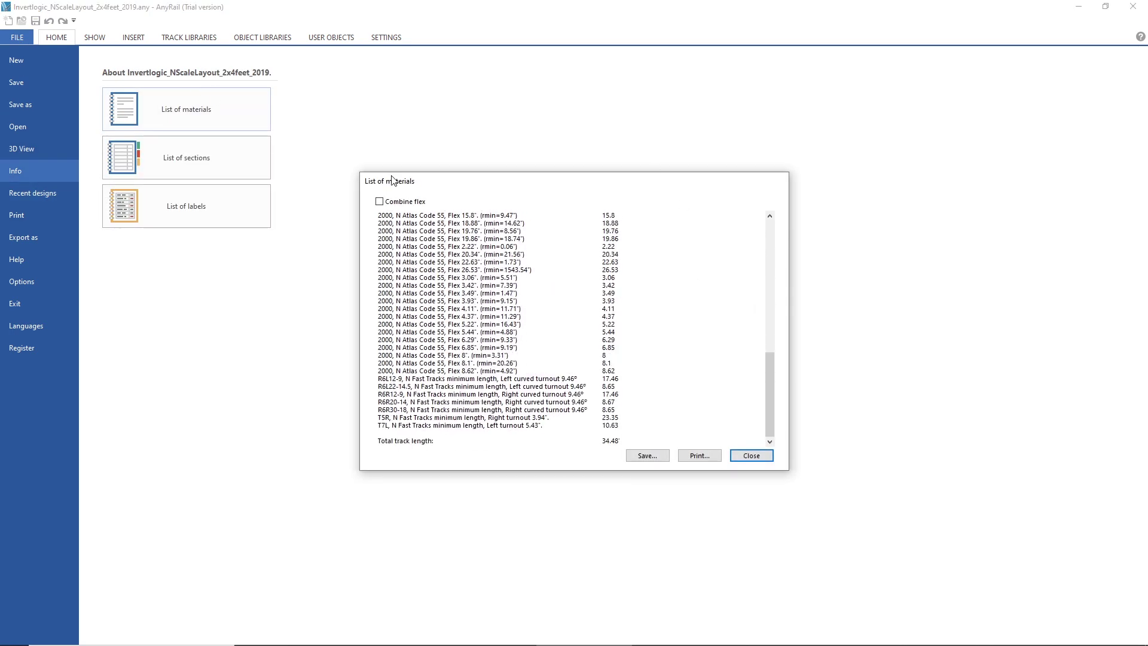
{"action": "left_click", "coordinate": [381, 202]}
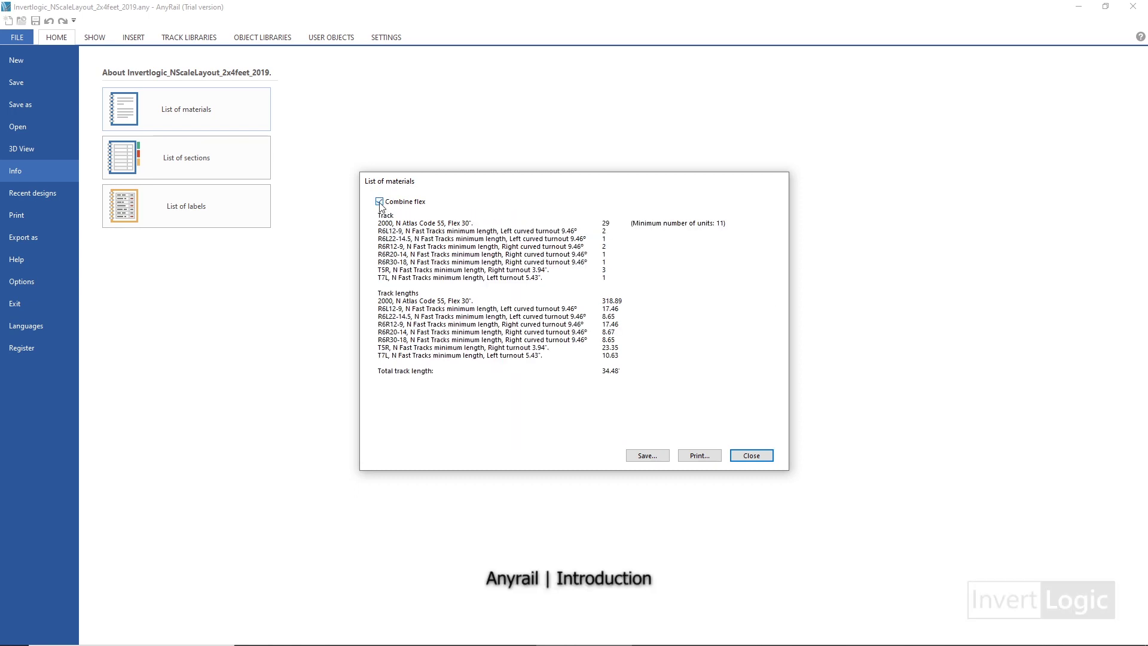
{"action": "left_click", "coordinate": [399, 203]}
{"action": "scroll", "coordinate": [741, 420], "scroll_direction": "down", "scroll_amount": 15}
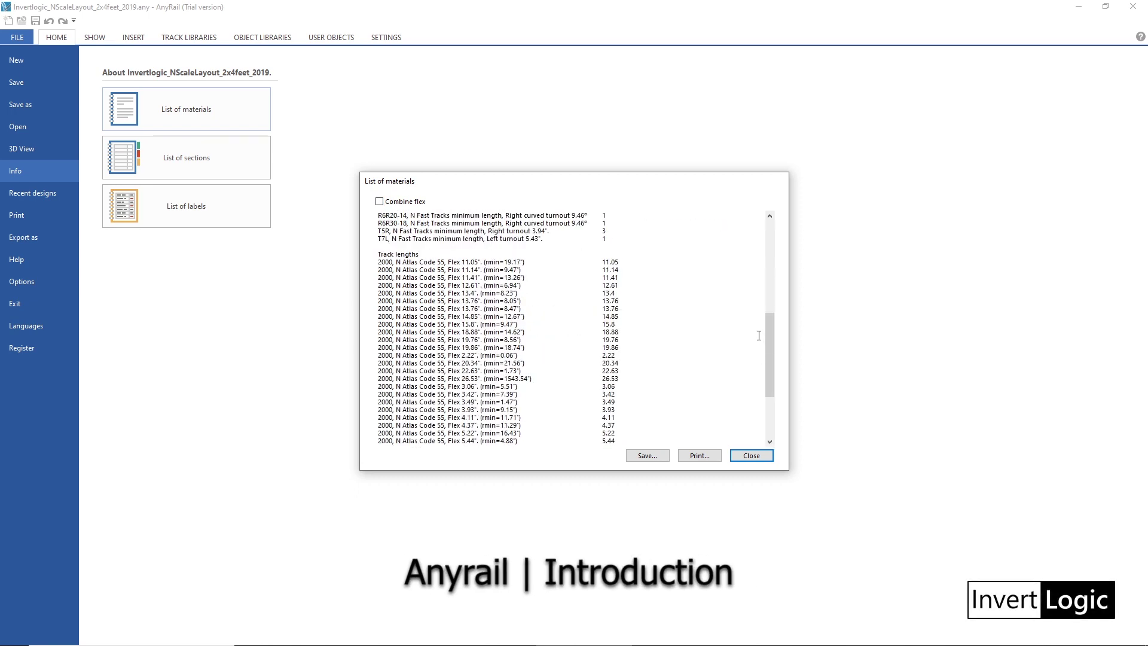
Step: Close the materials list and go back via the HOME tab
{"action": "left_click", "coordinate": [749, 456]}
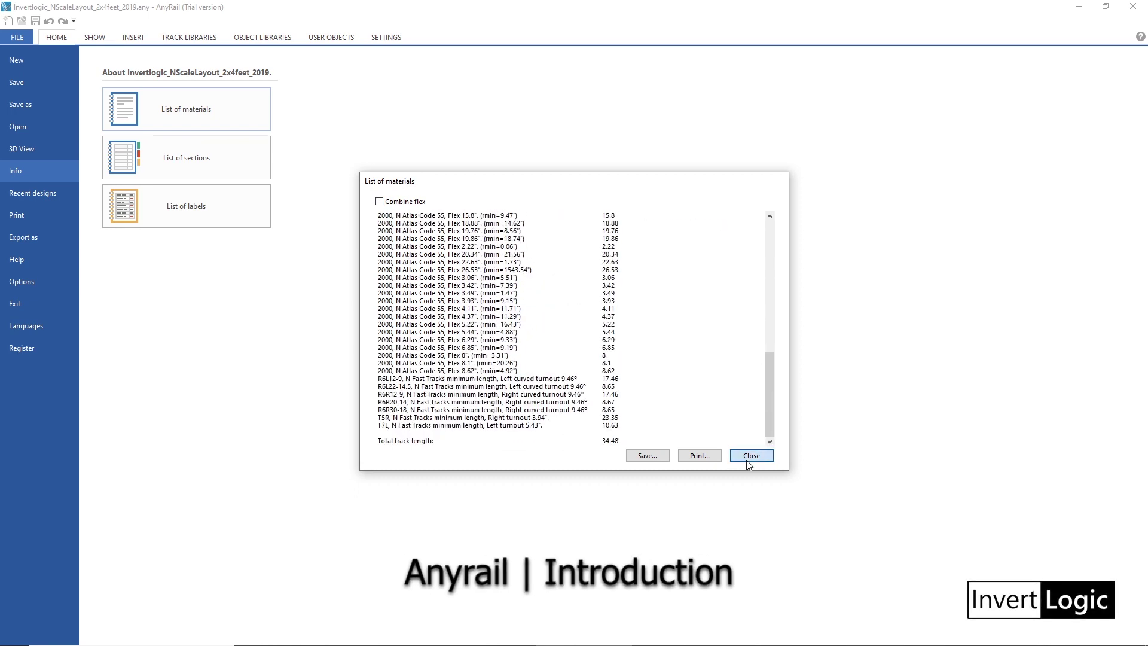
{"action": "left_click", "coordinate": [54, 37]}
{"action": "scroll", "coordinate": [565, 310], "scroll_direction": "down", "scroll_amount": 3}
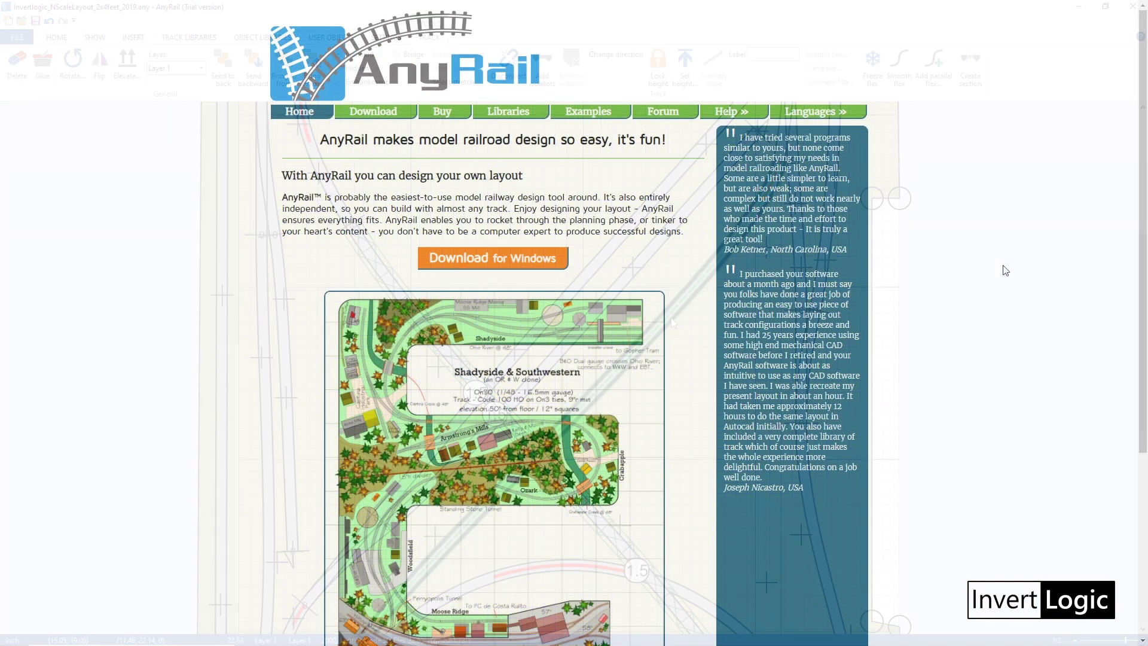
Step: Scroll through the anyrail.com home page and download the AnyRail6.35.0.msi Windows installer
{"action": "scroll", "coordinate": [241, 306], "scroll_direction": "down", "scroll_amount": 3}
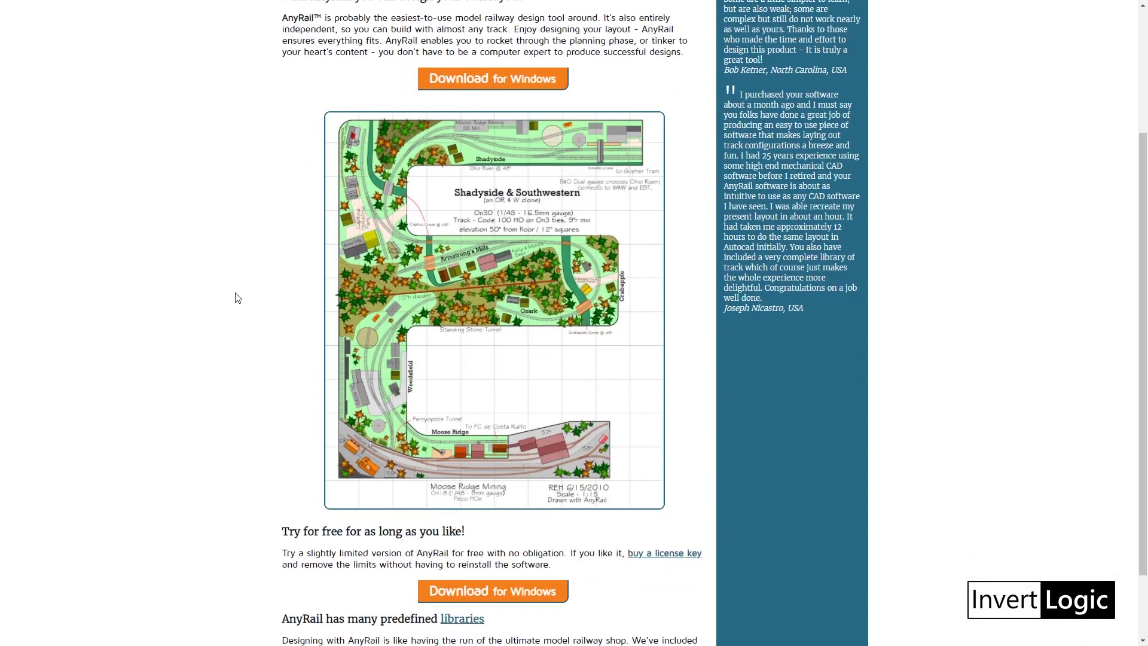
{"action": "scroll", "coordinate": [233, 294], "scroll_direction": "down", "scroll_amount": 2}
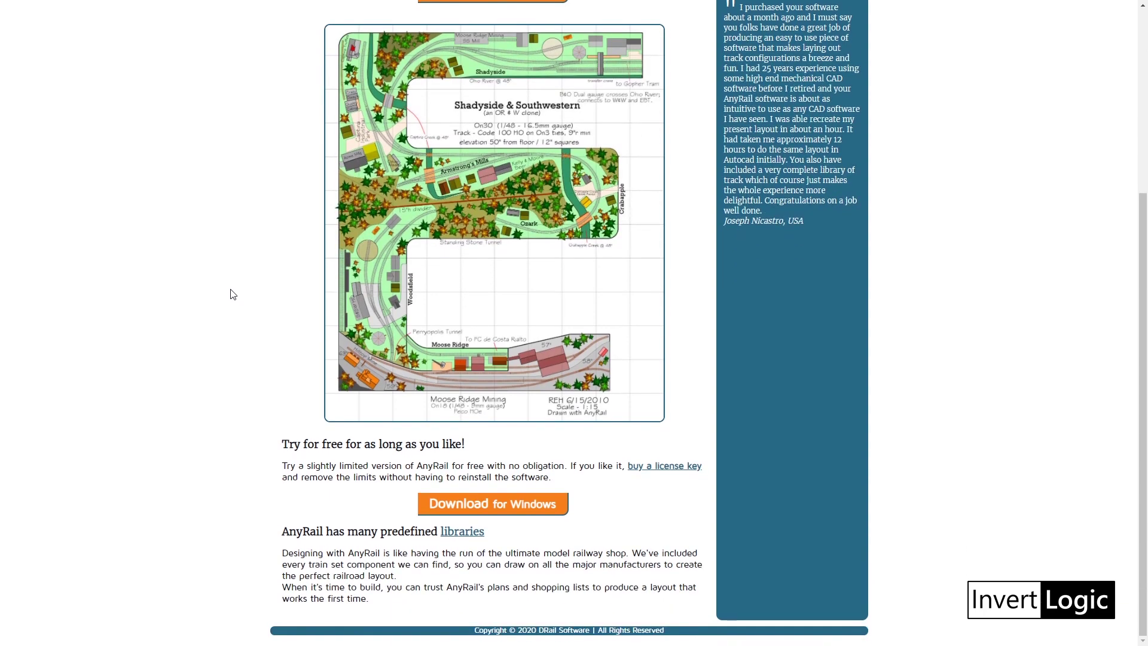
{"action": "scroll", "coordinate": [232, 295], "scroll_direction": "up", "scroll_amount": 4}
{"action": "scroll", "coordinate": [233, 296], "scroll_direction": "down", "scroll_amount": 3}
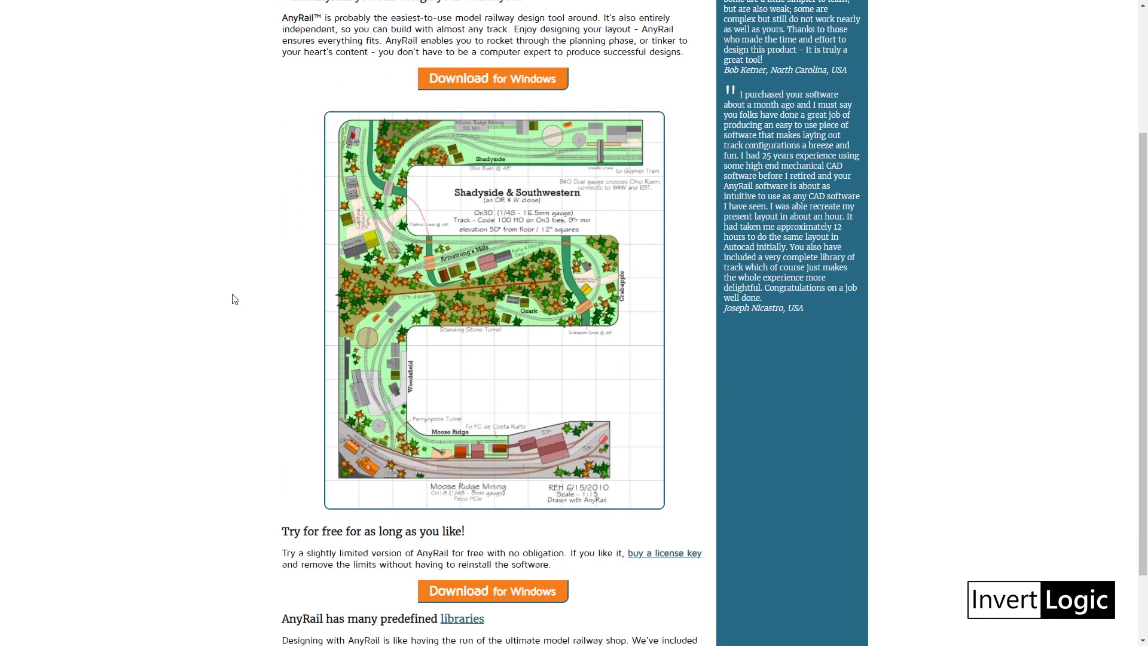
{"action": "scroll", "coordinate": [232, 294], "scroll_direction": "down", "scroll_amount": 2}
{"action": "scroll", "coordinate": [232, 294], "scroll_direction": "up", "scroll_amount": 4}
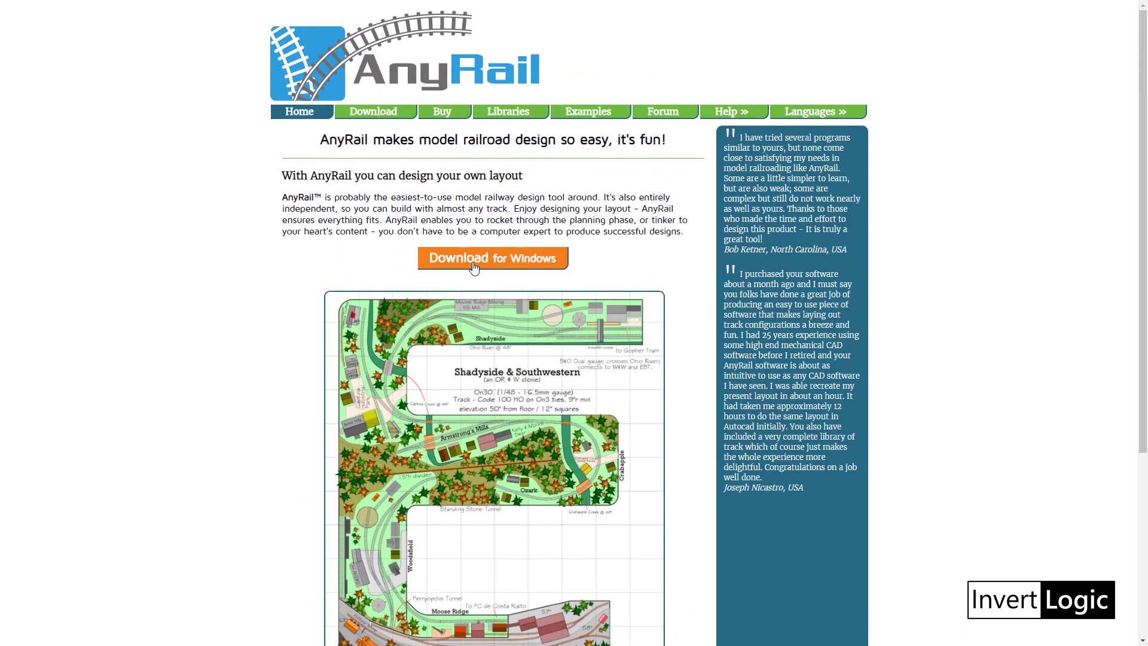
{"action": "left_click", "coordinate": [474, 267]}
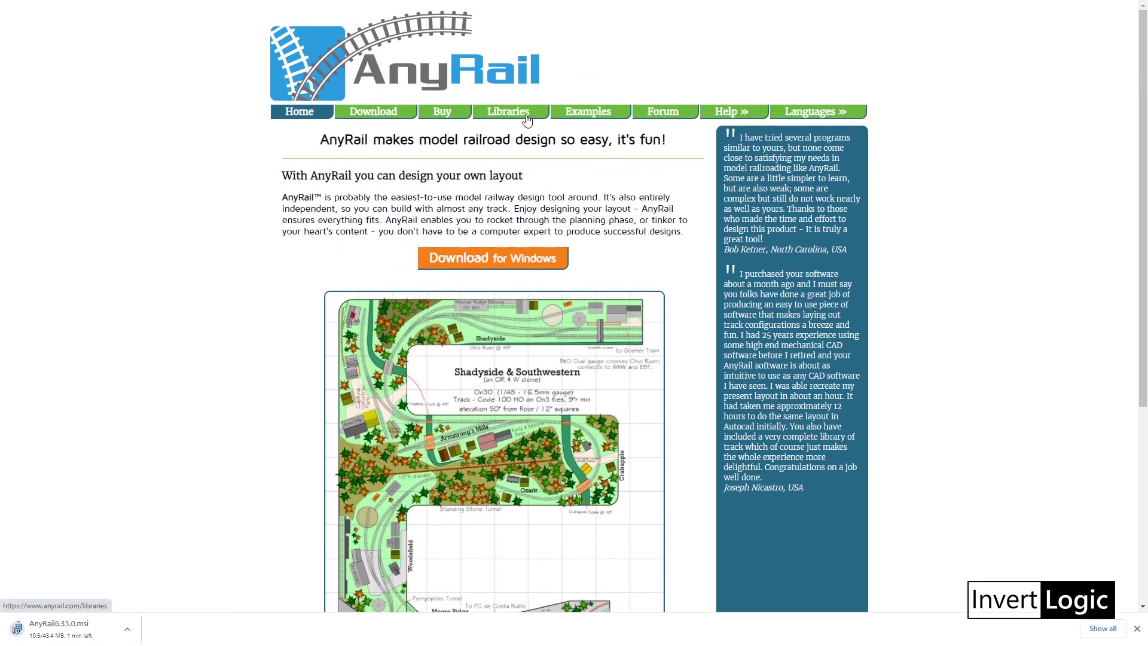
Step: Open the Libraries page and scroll through the predefined track libraries by scale, including Scale N
{"action": "left_click", "coordinate": [526, 118]}
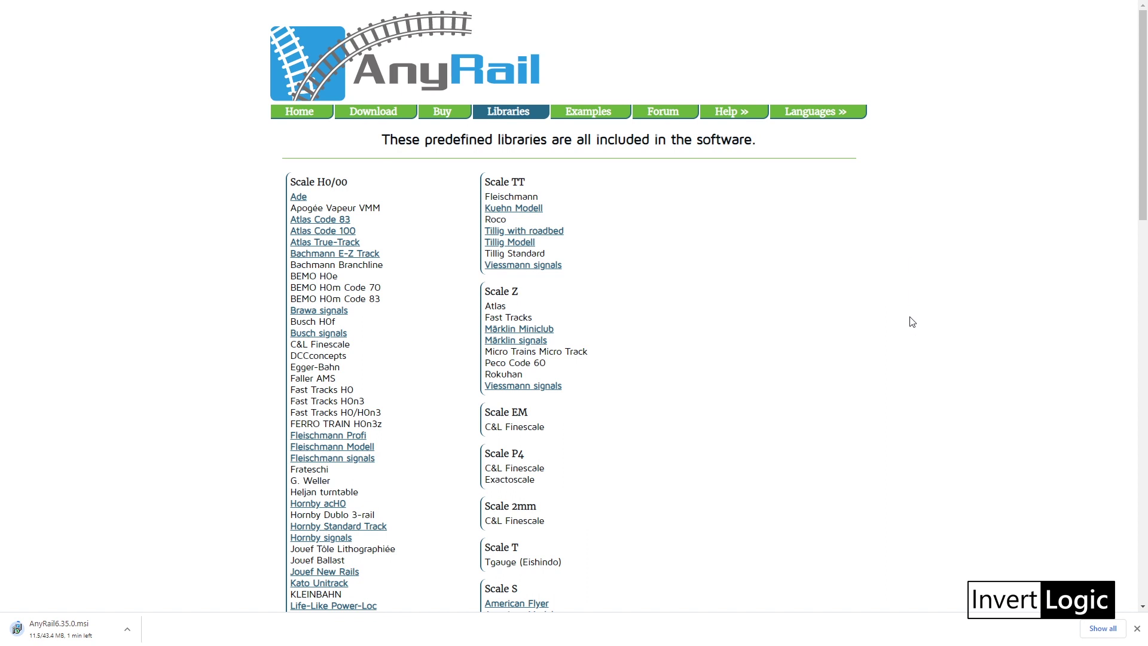
{"action": "scroll", "coordinate": [912, 322], "scroll_direction": "down", "scroll_amount": 3}
{"action": "scroll", "coordinate": [909, 322], "scroll_direction": "up", "scroll_amount": 3}
{"action": "scroll", "coordinate": [877, 310], "scroll_direction": "down", "scroll_amount": 5}
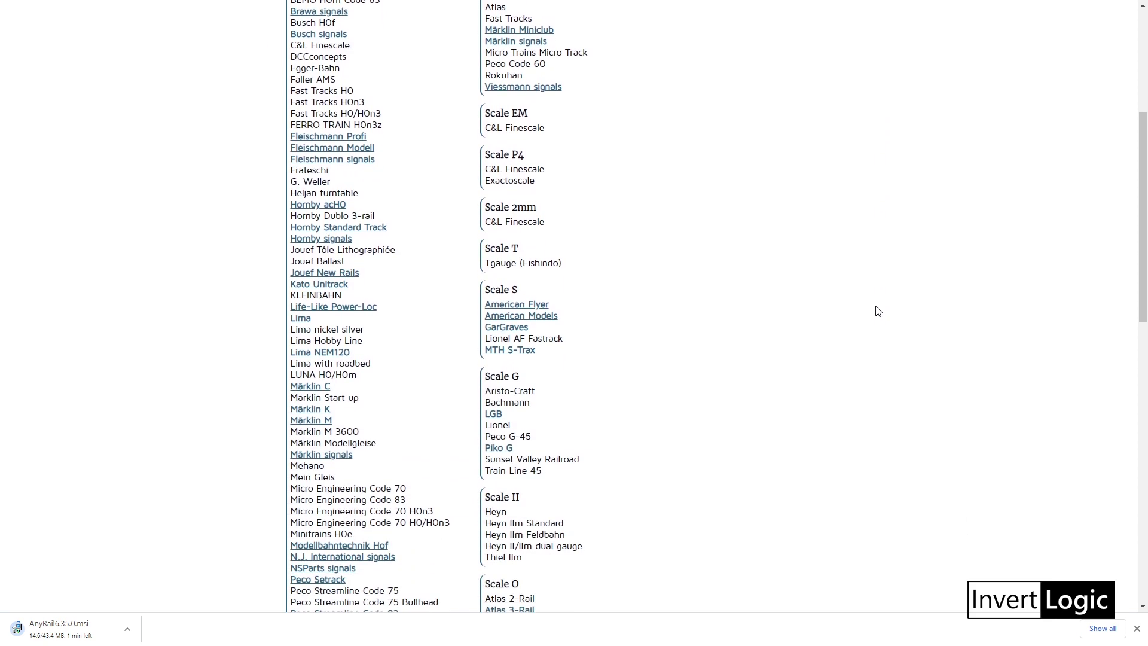
{"action": "scroll", "coordinate": [878, 311], "scroll_direction": "down", "scroll_amount": 6}
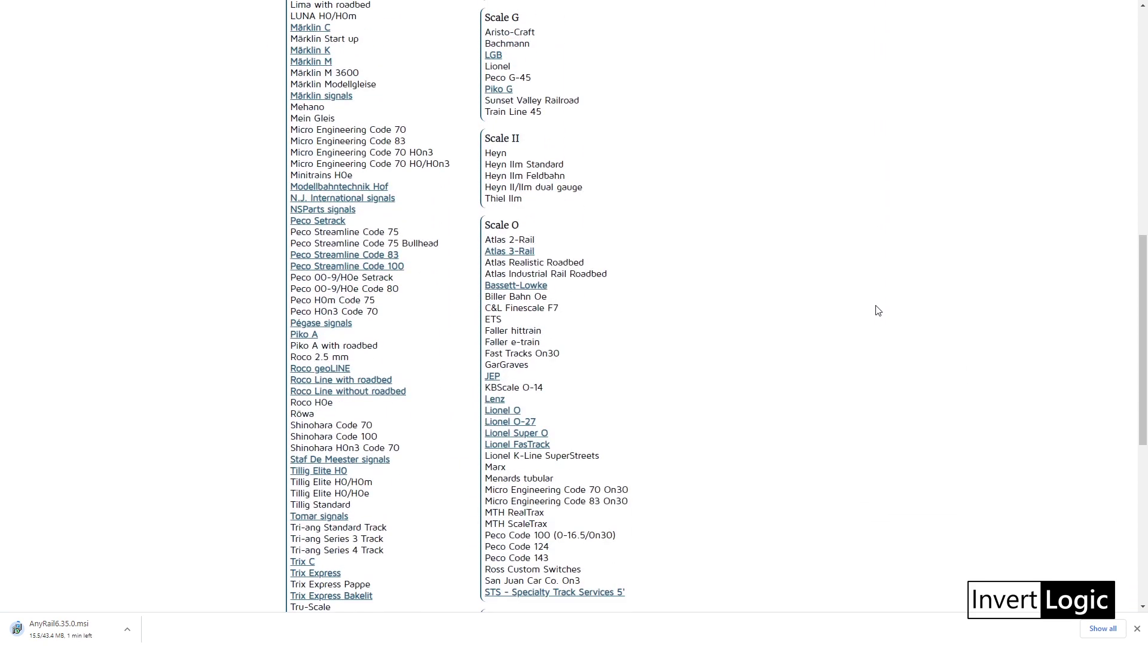
{"action": "scroll", "coordinate": [878, 311], "scroll_direction": "down", "scroll_amount": 8}
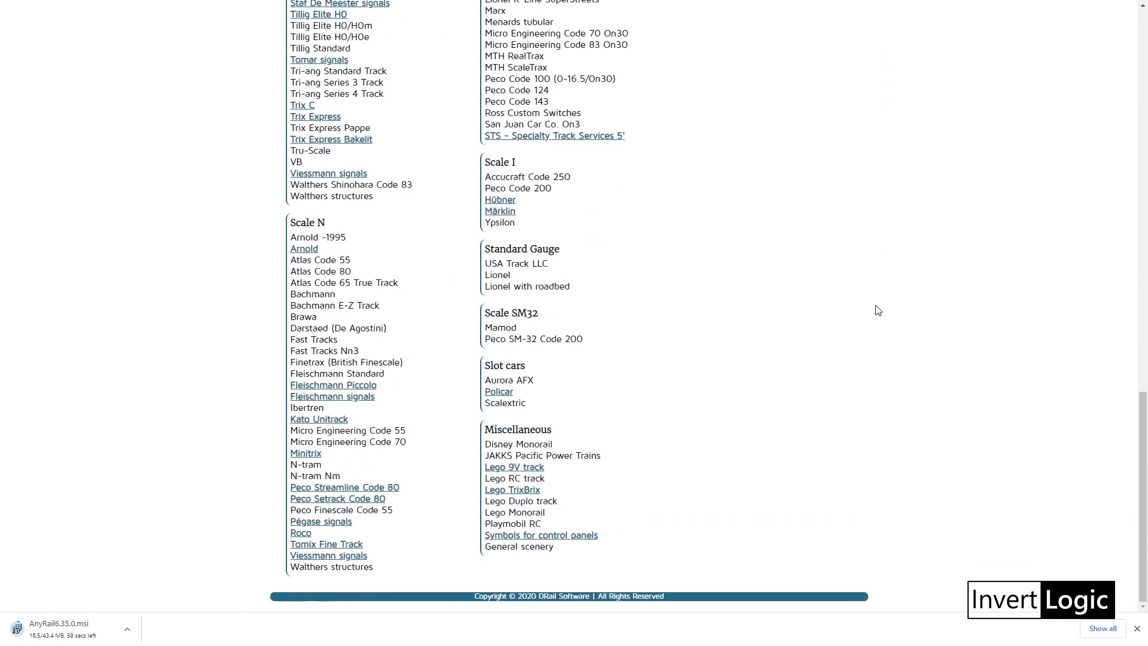
{"action": "scroll", "coordinate": [878, 310], "scroll_direction": "up", "scroll_amount": 7}
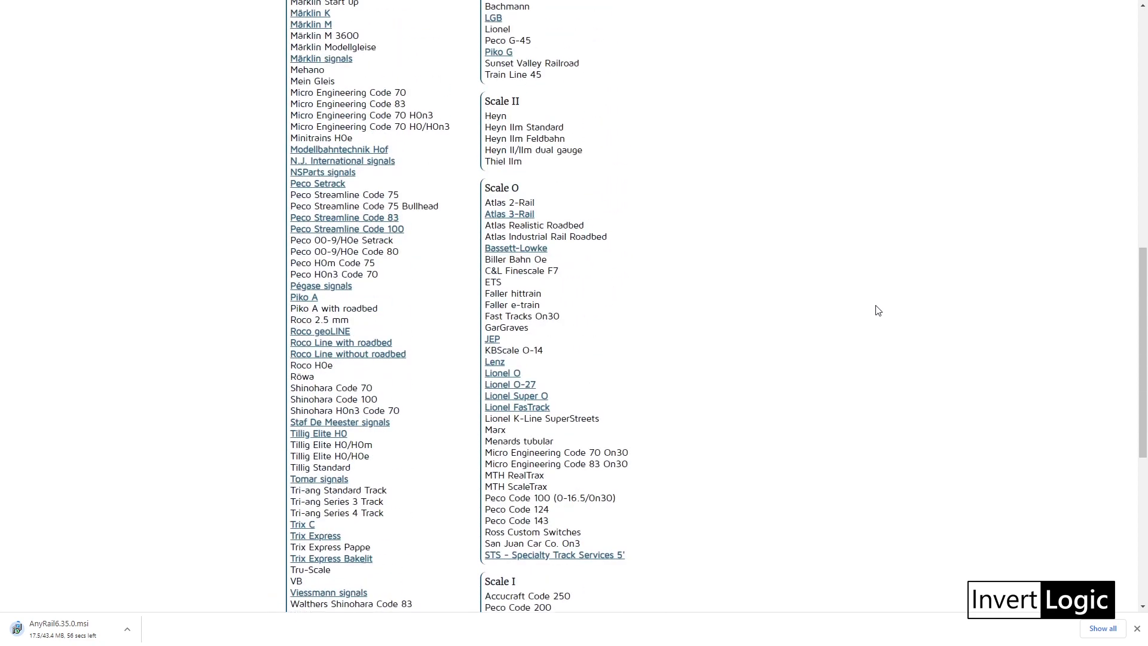
{"action": "scroll", "coordinate": [877, 311], "scroll_direction": "up", "scroll_amount": 12}
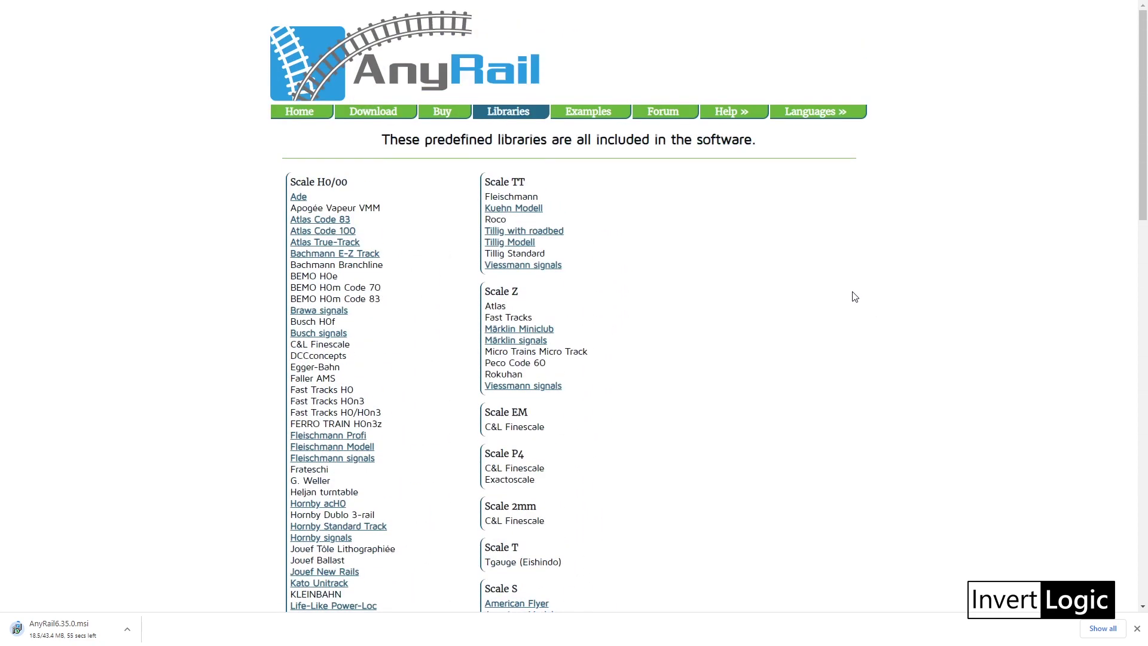
Step: Browse the example layouts page on the AnyRail website
{"action": "left_click", "coordinate": [594, 114]}
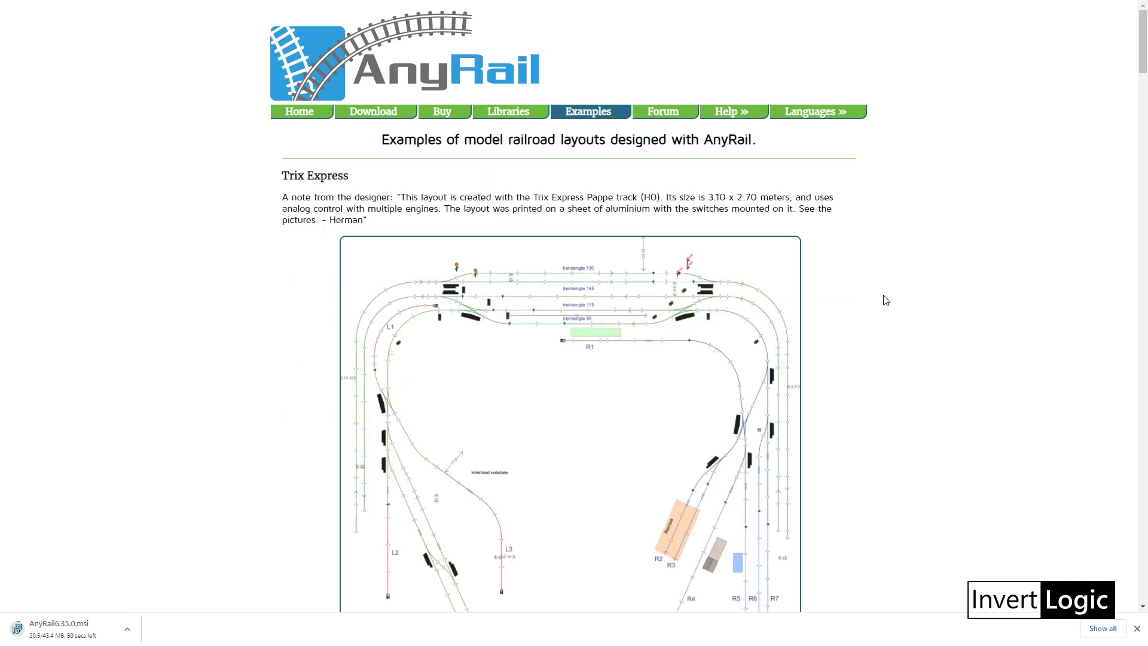
{"action": "scroll", "coordinate": [885, 300], "scroll_direction": "down", "scroll_amount": 7}
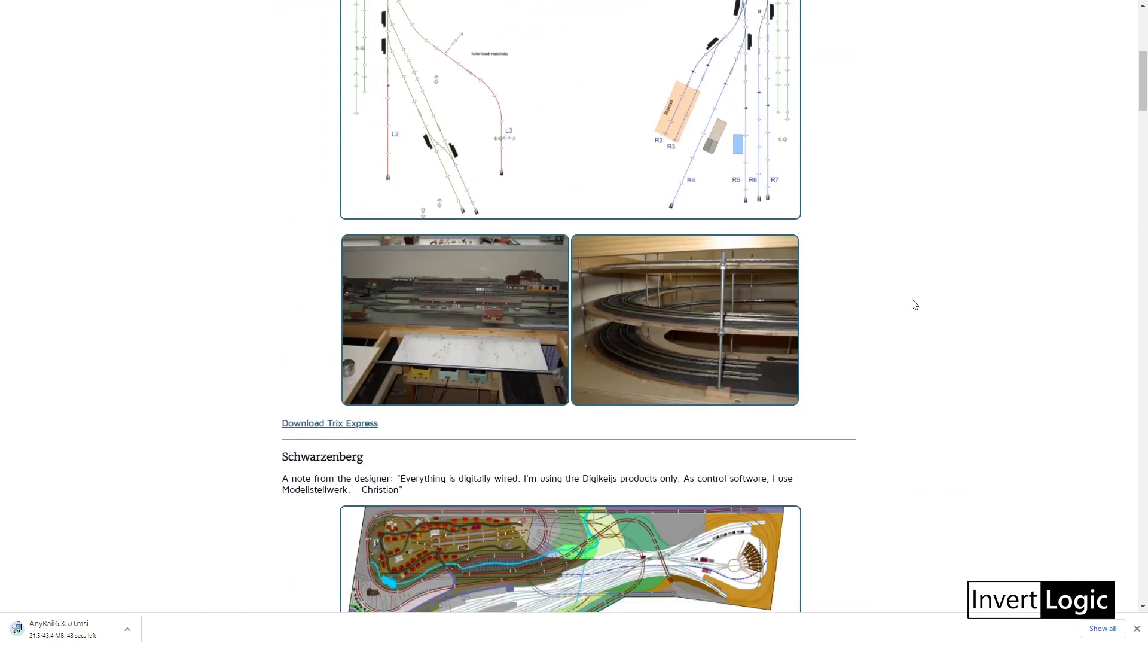
{"action": "scroll", "coordinate": [870, 318], "scroll_direction": "down", "scroll_amount": 8}
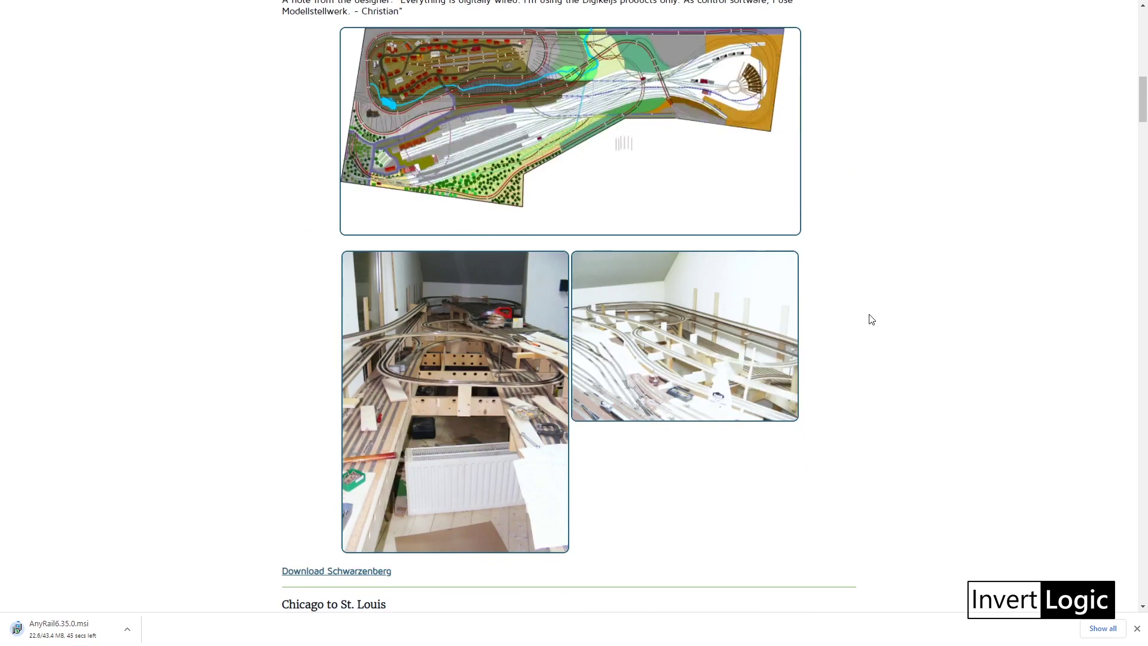
{"action": "scroll", "coordinate": [871, 319], "scroll_direction": "up", "scroll_amount": 15}
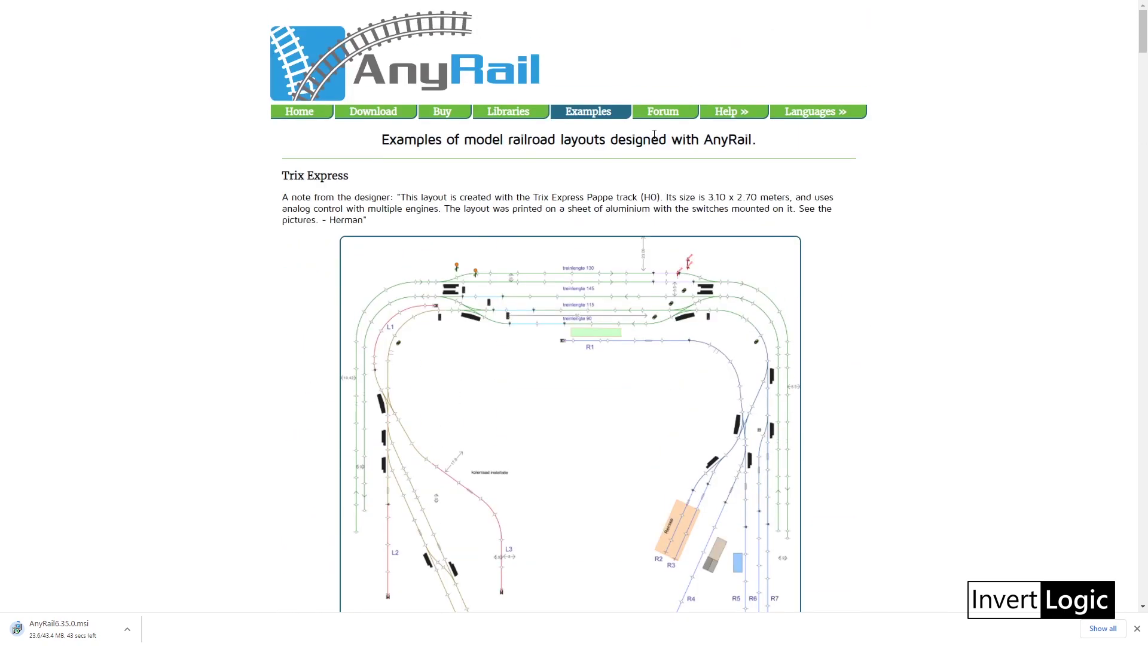
Step: Show the language choices and open the list of 17 interface languages, English (EN) set
{"action": "left_click", "coordinate": [803, 114]}
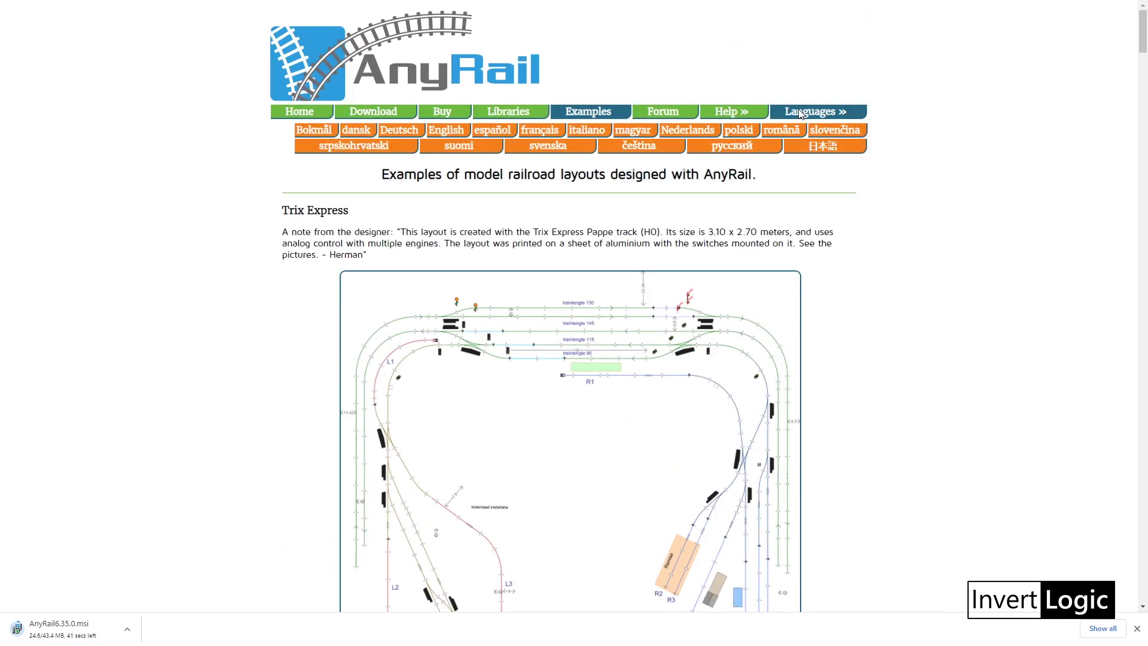
{"action": "scroll", "coordinate": [853, 351], "scroll_direction": "down", "scroll_amount": 1}
{"action": "scroll", "coordinate": [855, 352], "scroll_direction": "up", "scroll_amount": 1}
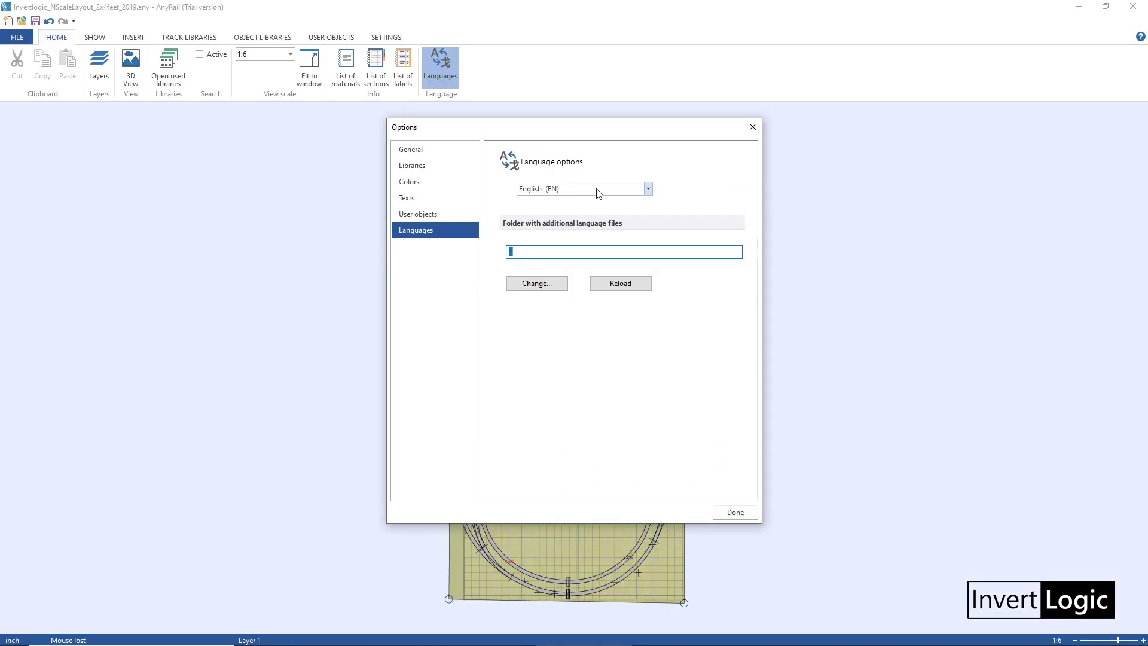
{"action": "left_click", "coordinate": [597, 190]}
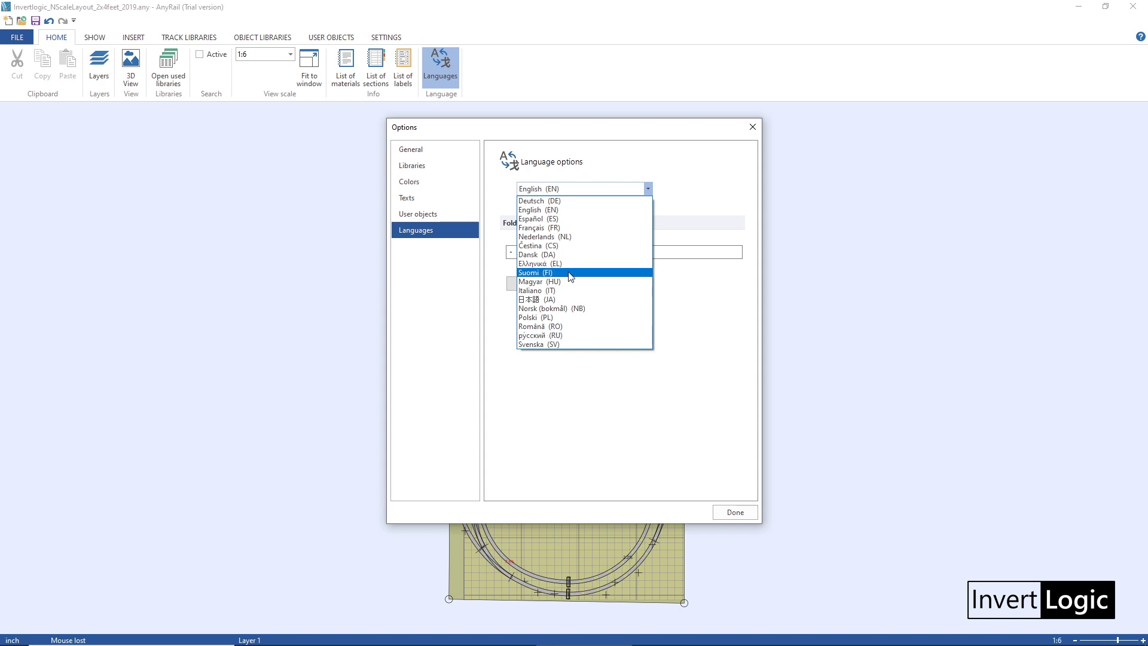
Step: Keep English (EN) as the interface language and close Options
{"action": "left_click", "coordinate": [698, 307]}
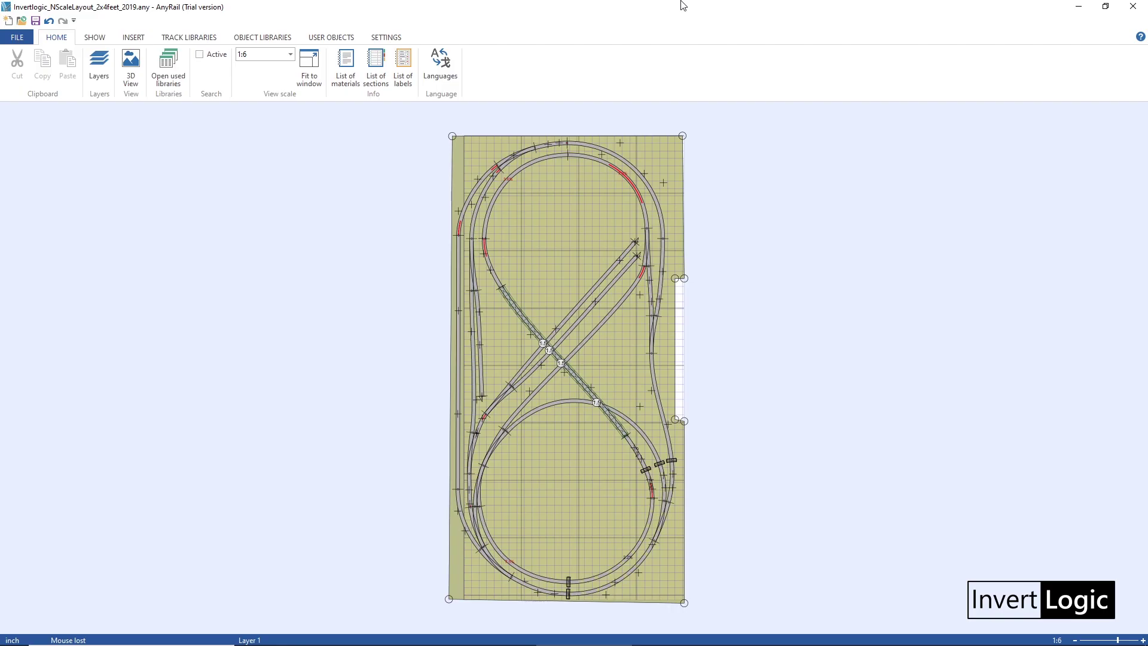
{"action": "left_click", "coordinate": [131, 60]}
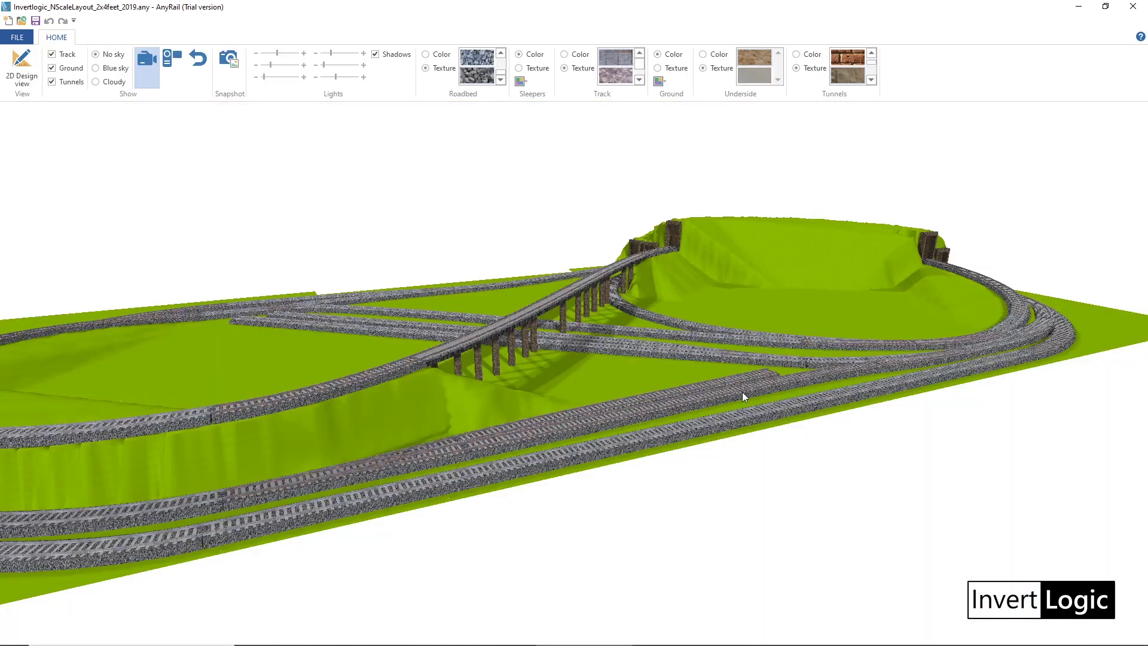
{"action": "scroll", "coordinate": [743, 396], "scroll_direction": "down", "scroll_amount": 5}
{"action": "left_click_drag", "start_coordinate": [651, 453], "coordinate": [914, 468]}
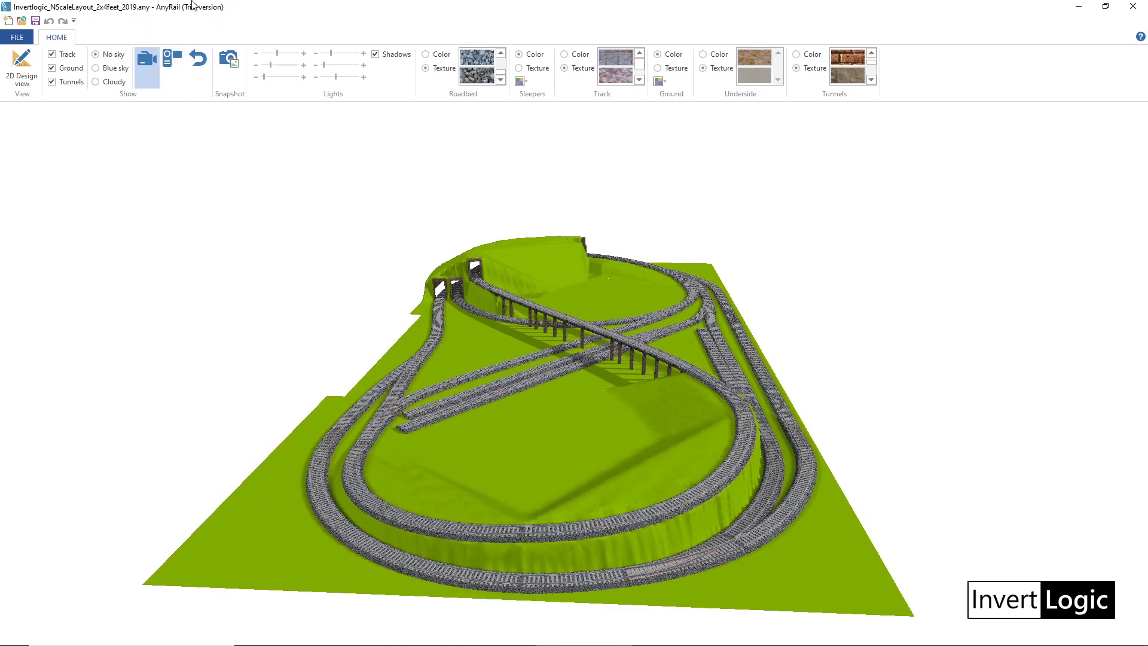
{"action": "left_click_drag", "start_coordinate": [658, 285], "coordinate": [791, 294]}
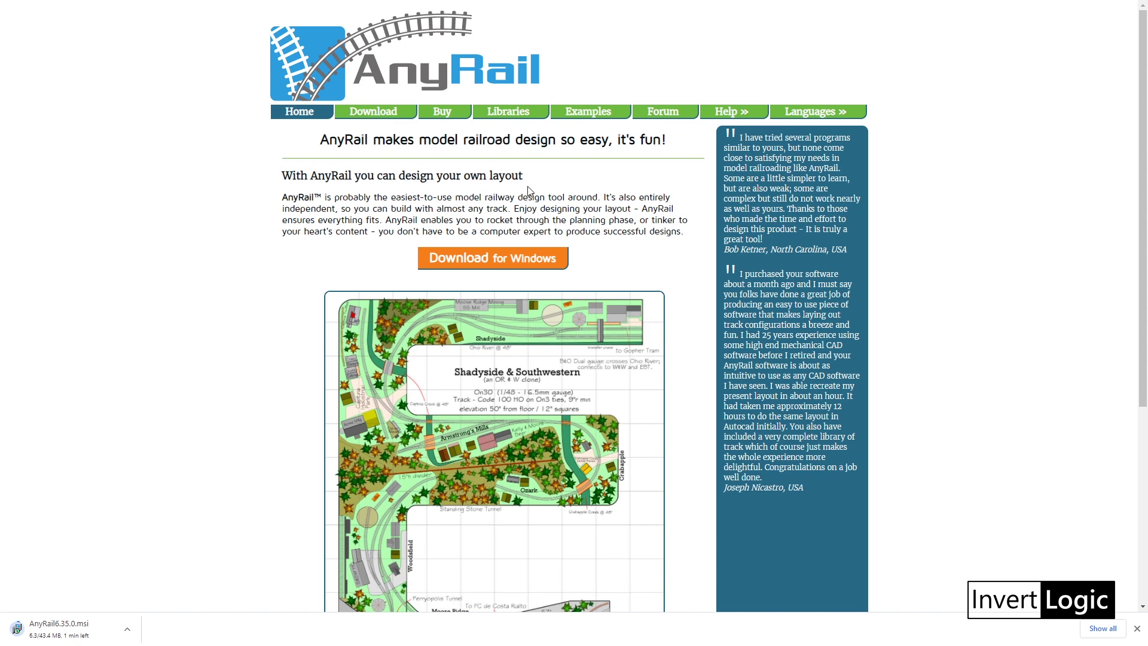
{"action": "scroll", "coordinate": [528, 190], "scroll_direction": "down", "scroll_amount": 2}
{"action": "scroll", "coordinate": [527, 191], "scroll_direction": "up", "scroll_amount": 2}
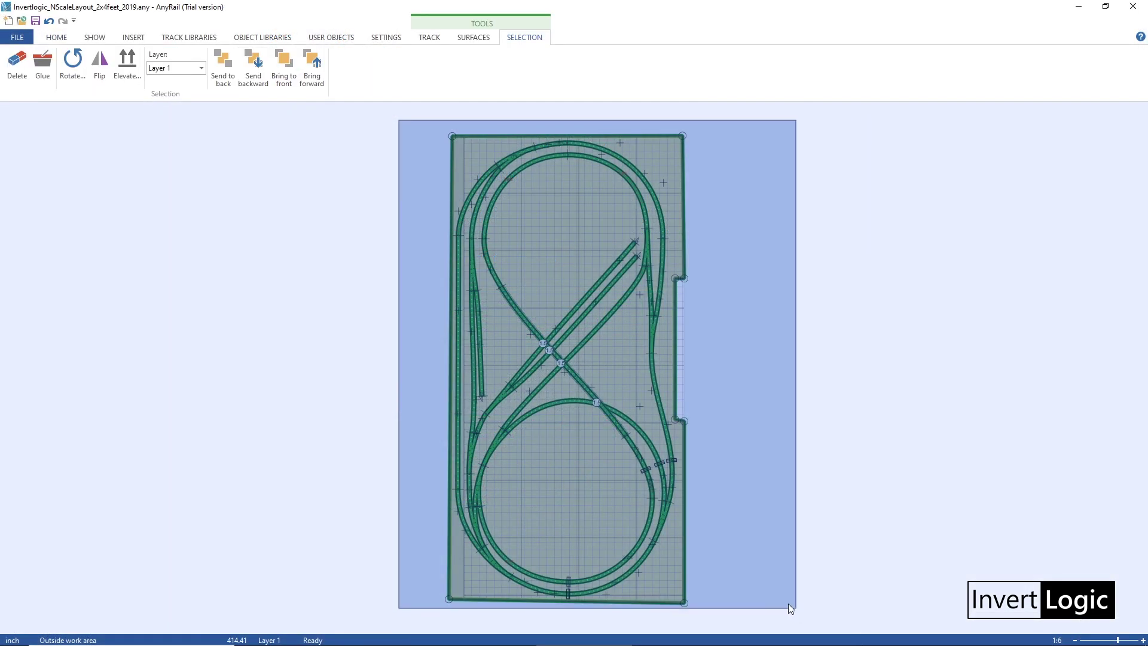
{"action": "left_click_drag", "start_coordinate": [398, 120], "coordinate": [693, 634]}
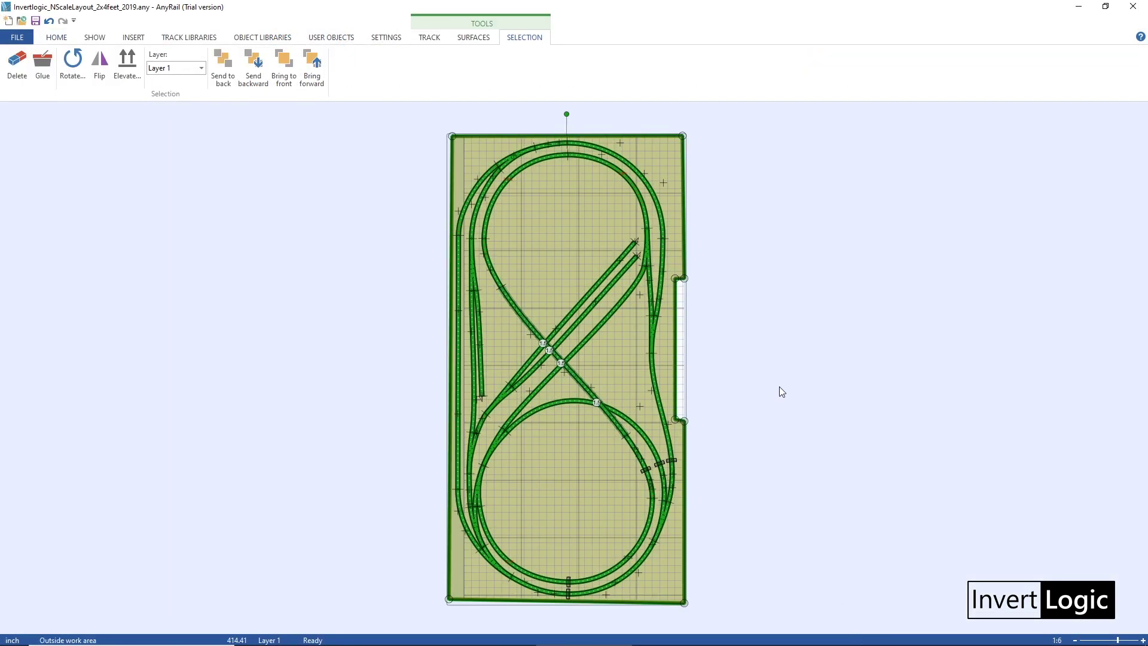
{"action": "left_click", "coordinate": [780, 386]}
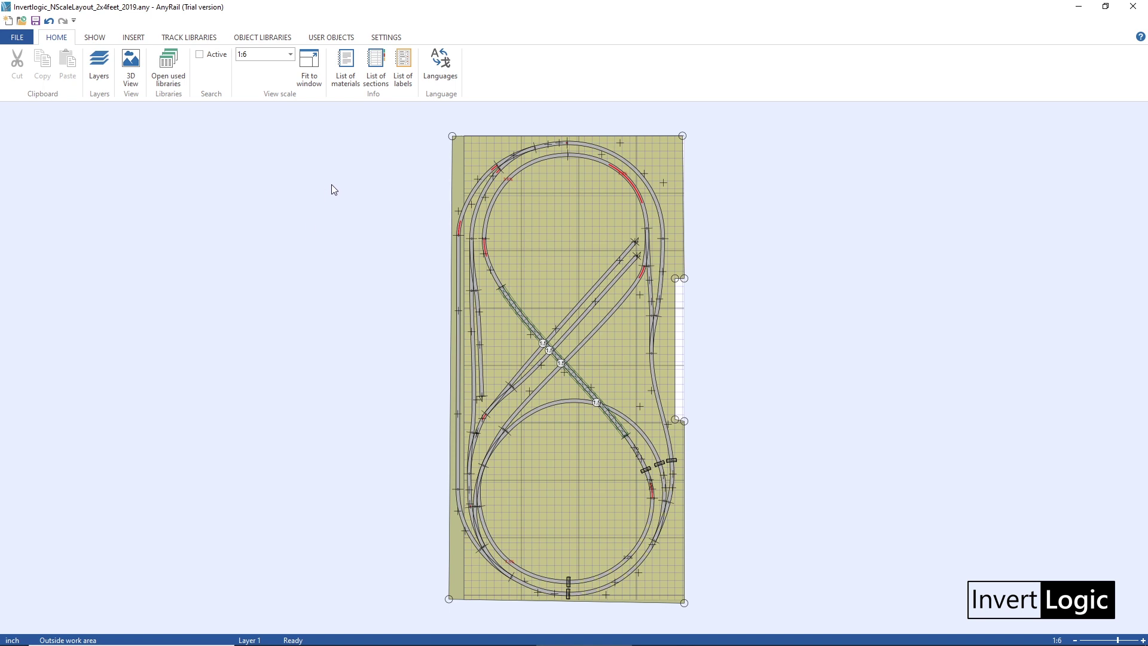
{"action": "left_click", "coordinate": [386, 37]}
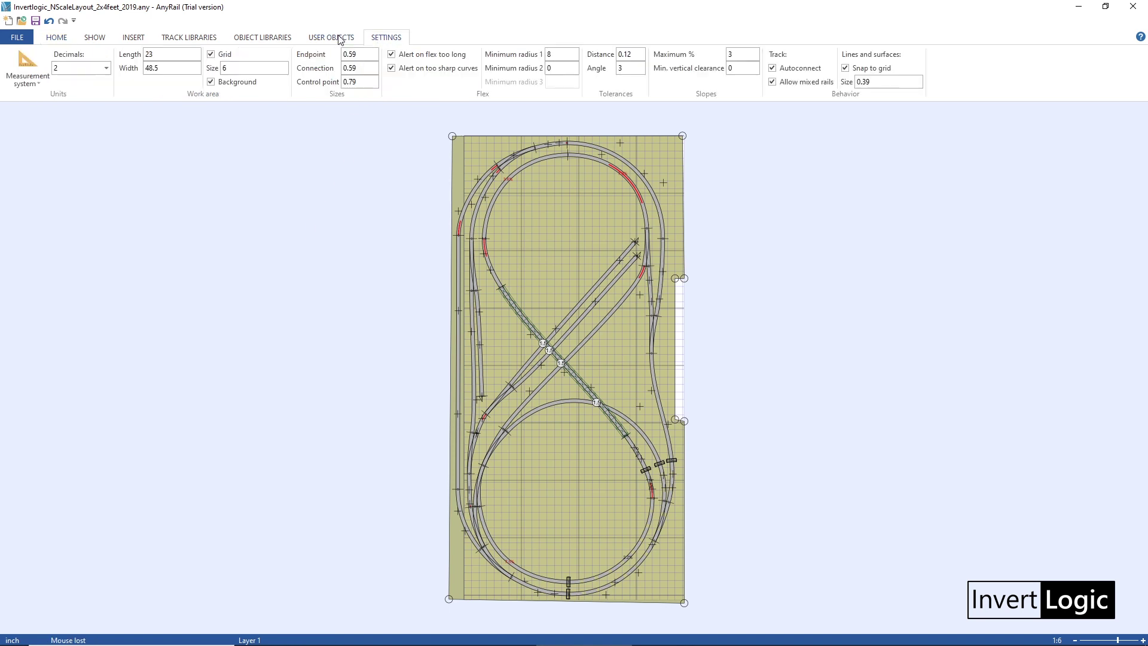
{"action": "left_click", "coordinate": [55, 37]}
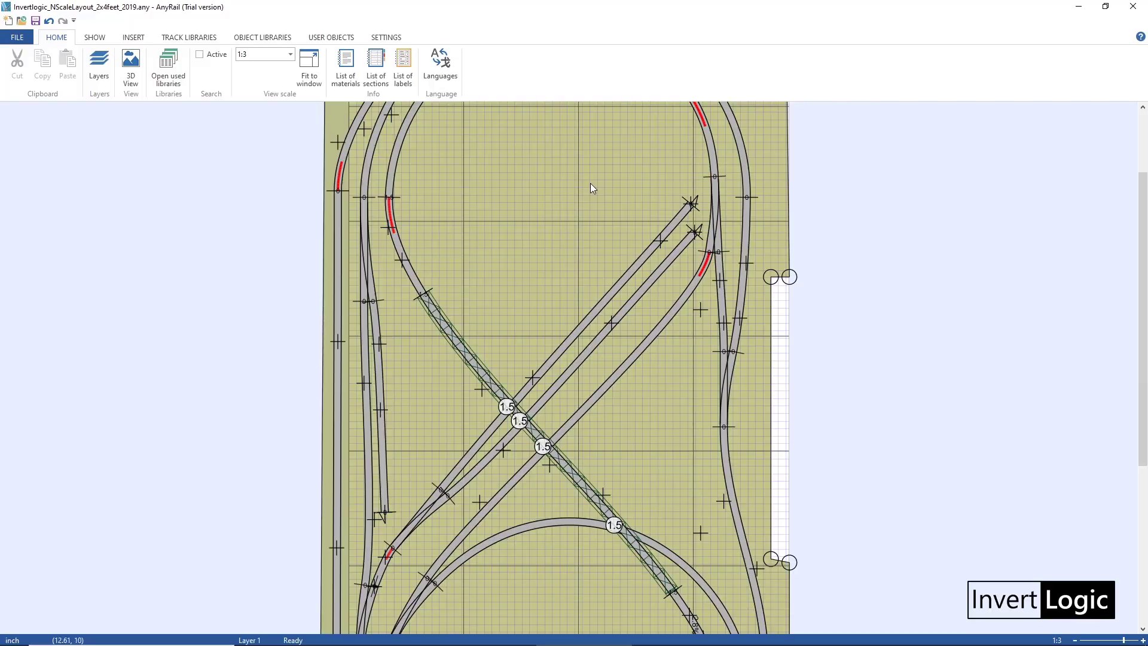
Step: Select the elevated bridge track on the sample layout
{"action": "scroll", "coordinate": [509, 355], "scroll_direction": "down", "scroll_amount": 2}
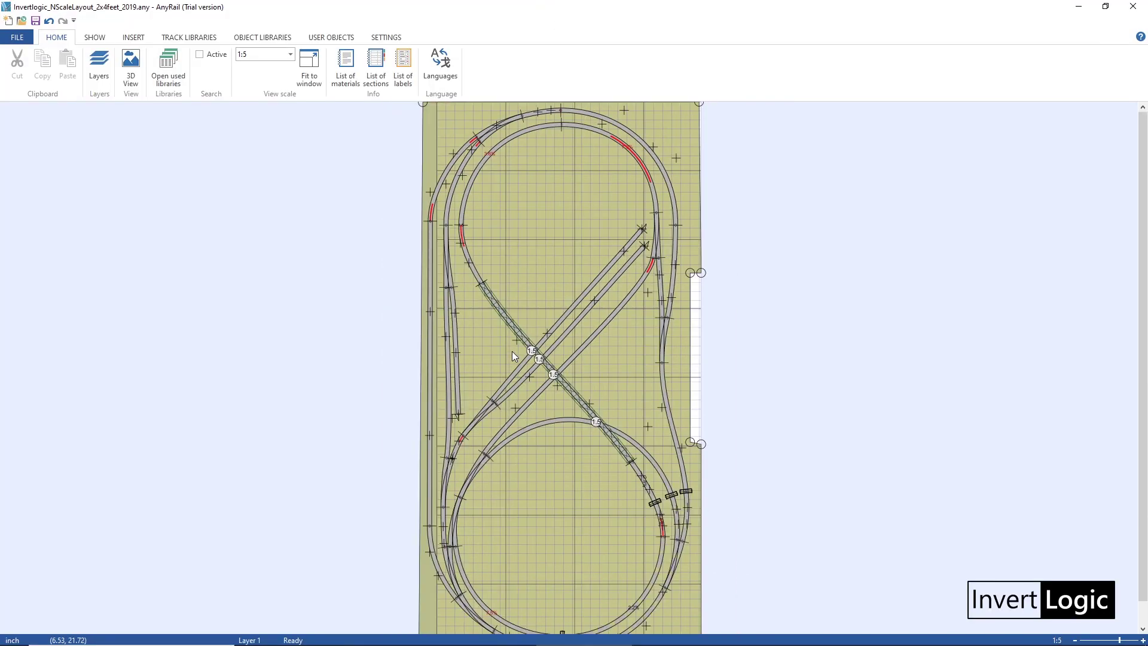
{"action": "scroll", "coordinate": [678, 380], "scroll_direction": "up", "scroll_amount": 3}
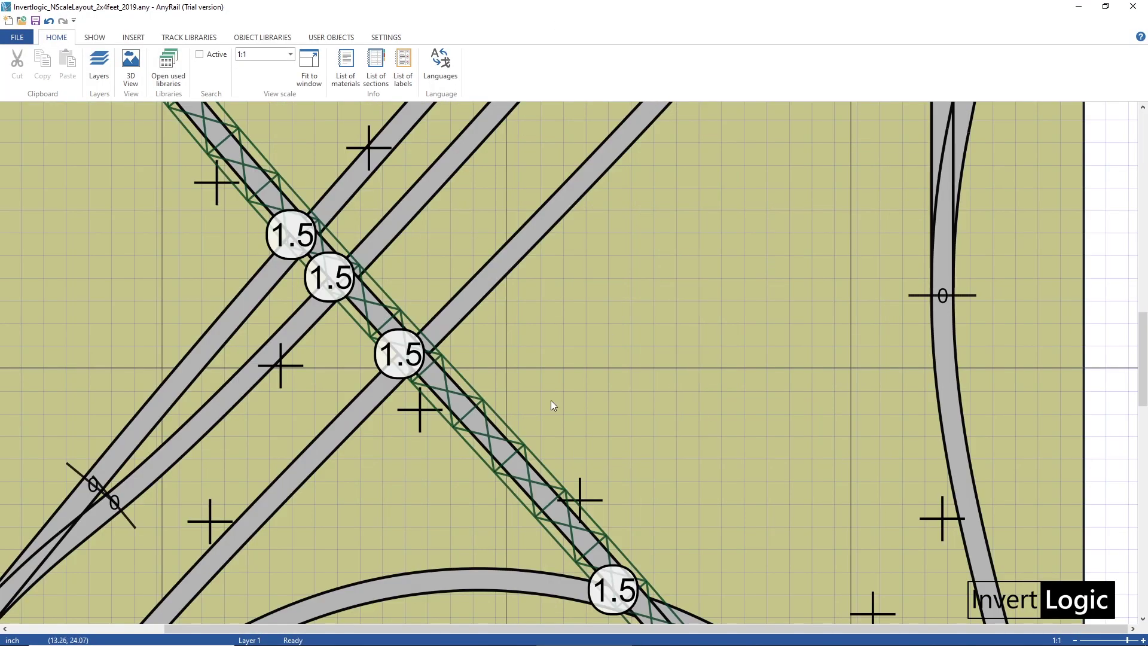
{"action": "left_click", "coordinate": [480, 435]}
Step: Start a new Untitled layout, discarding the sample without saving changes
{"action": "scroll", "coordinate": [482, 429], "scroll_direction": "down", "scroll_amount": 4}
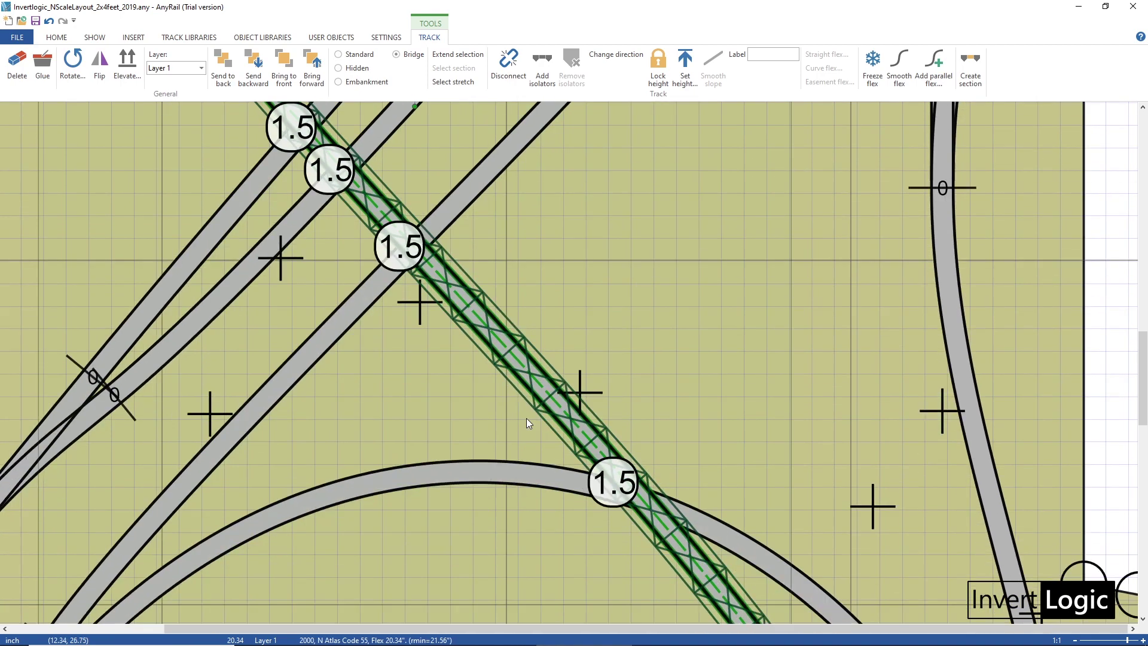
{"action": "scroll", "coordinate": [526, 418], "scroll_direction": "down", "scroll_amount": 8}
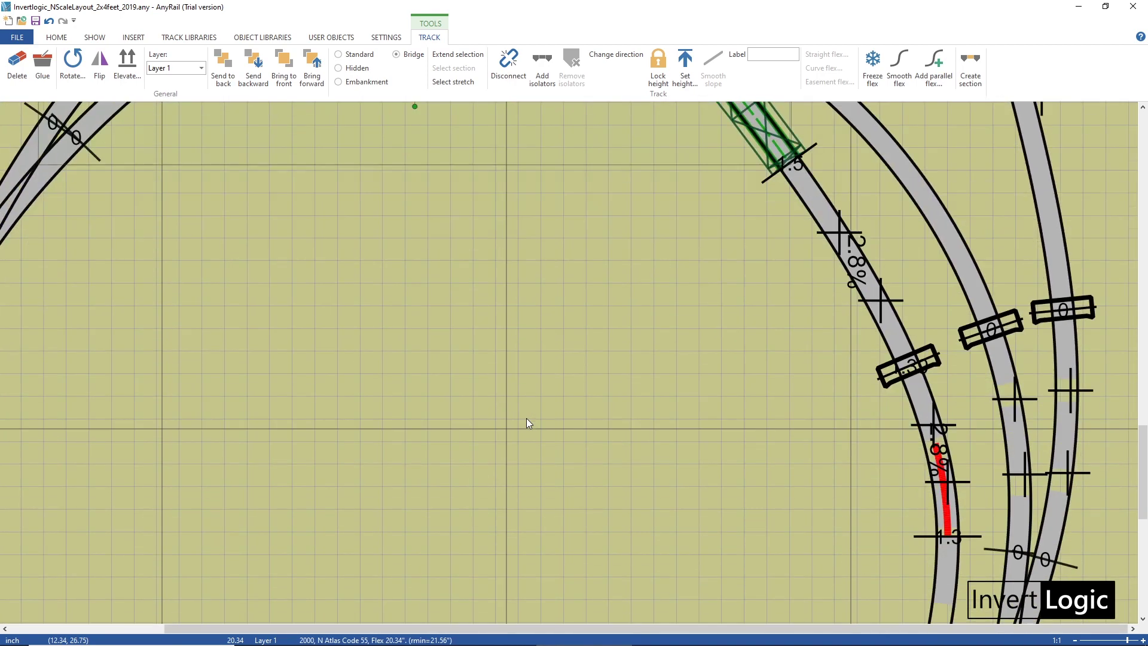
{"action": "scroll", "coordinate": [526, 418], "scroll_direction": "down", "scroll_amount": 4}
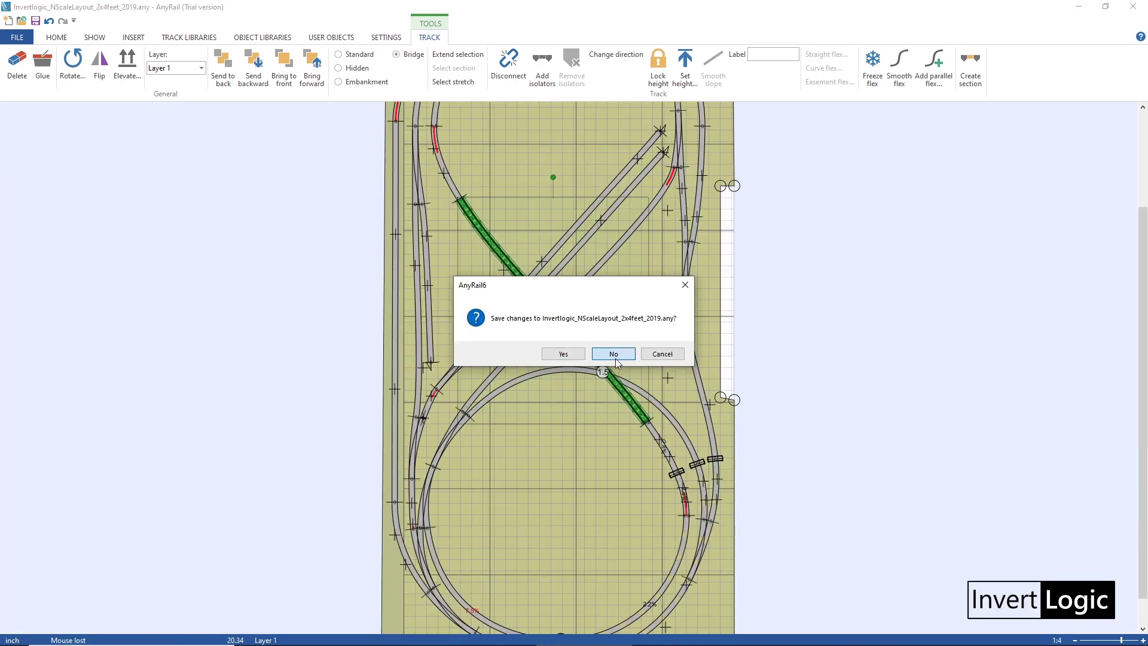
{"action": "left_click", "coordinate": [613, 355]}
{"action": "scroll", "coordinate": [603, 409], "scroll_direction": "up", "scroll_amount": 3}
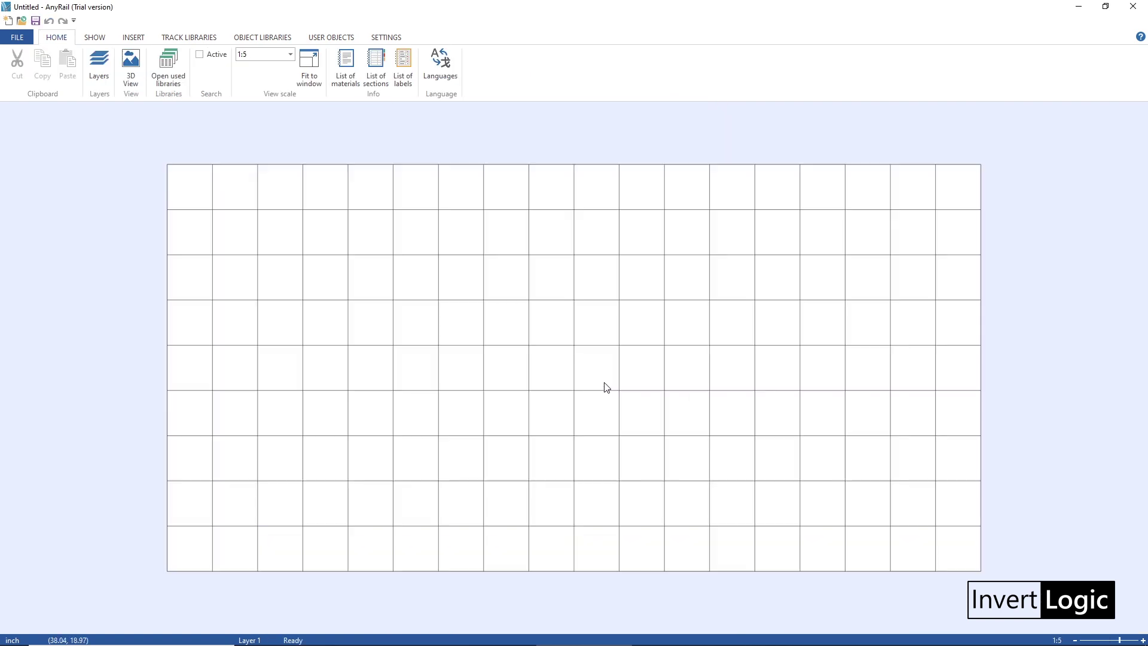
{"action": "scroll", "coordinate": [606, 387], "scroll_direction": "down", "scroll_amount": 1}
{"action": "scroll", "coordinate": [606, 387], "scroll_direction": "down", "scroll_amount": 2}
{"action": "scroll", "coordinate": [606, 387], "scroll_direction": "up", "scroll_amount": 3}
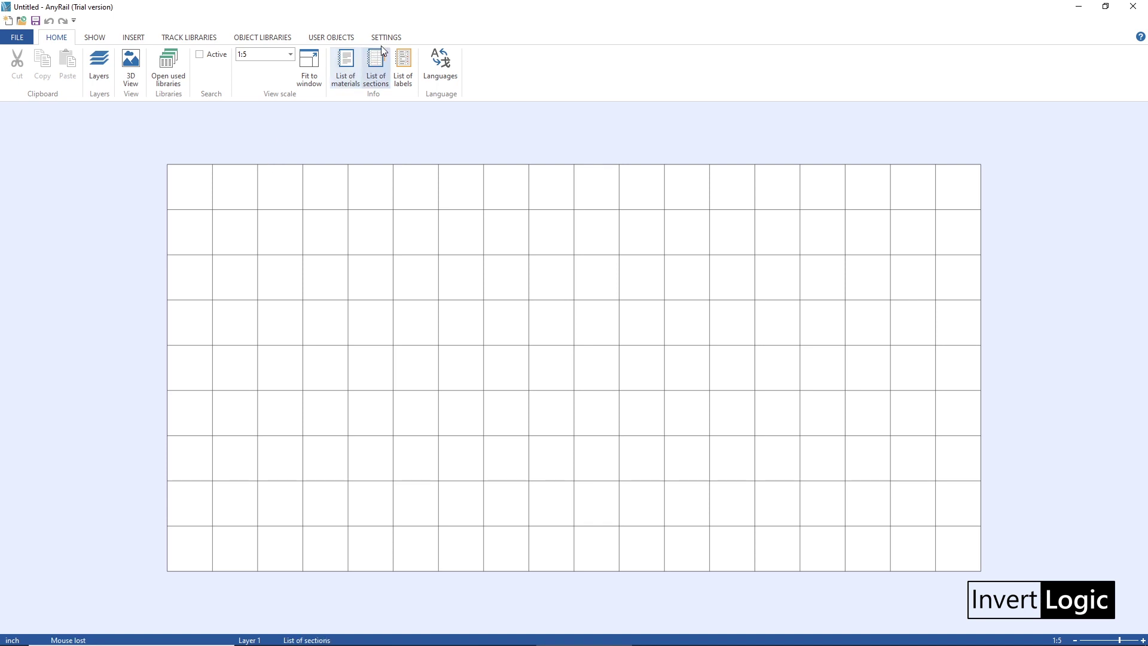
Step: In the layout settings, keep the measurement system as English decimal inches
{"action": "left_click", "coordinate": [387, 39]}
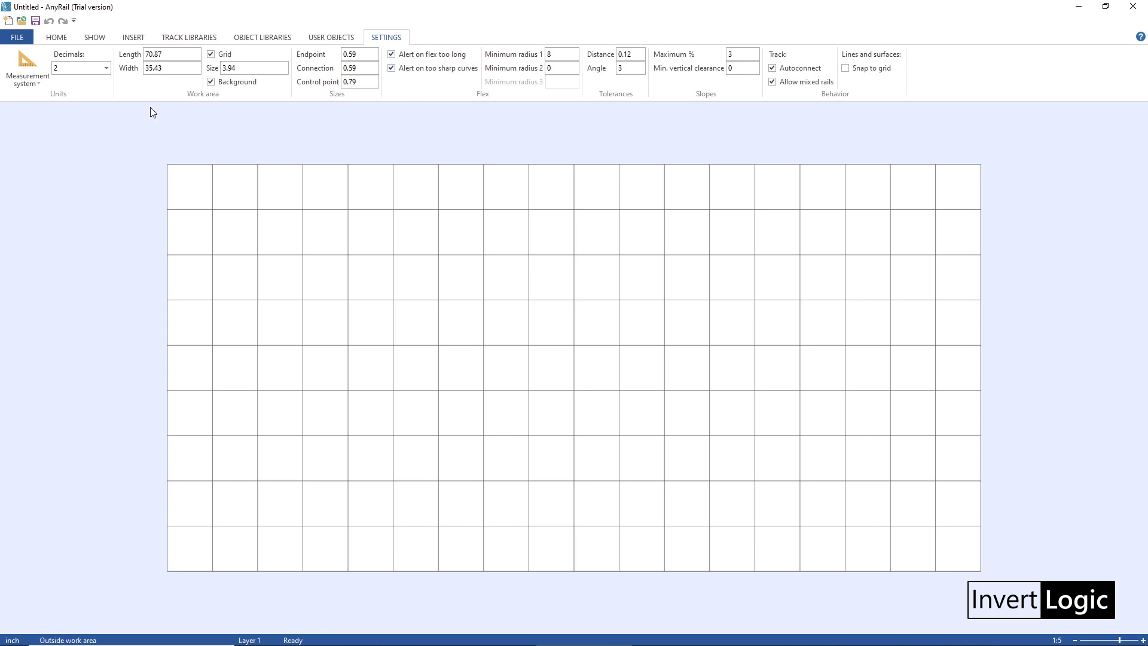
{"action": "left_click", "coordinate": [35, 80]}
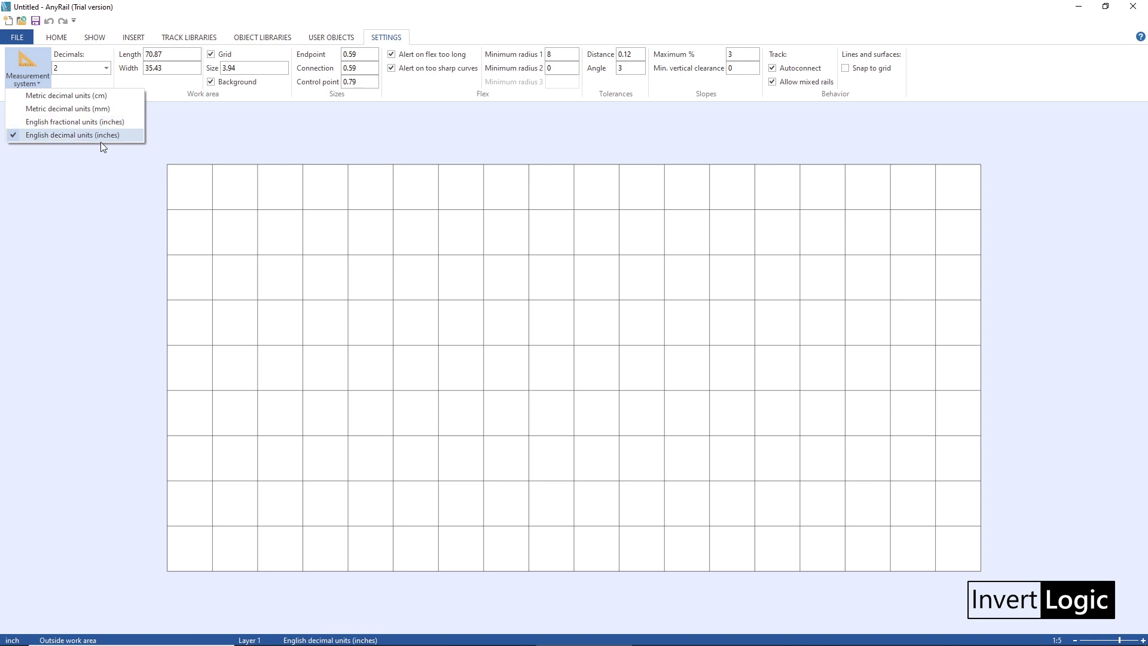
{"action": "left_click", "coordinate": [16, 138]}
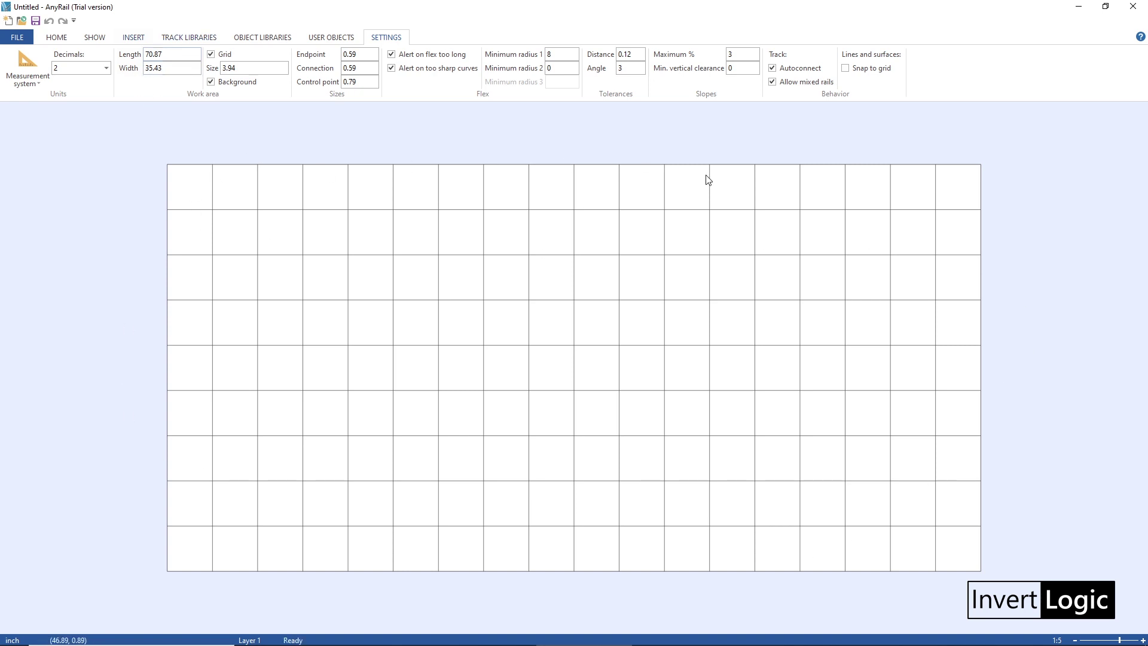
{"action": "scroll", "coordinate": [707, 180], "scroll_direction": "down", "scroll_amount": 2}
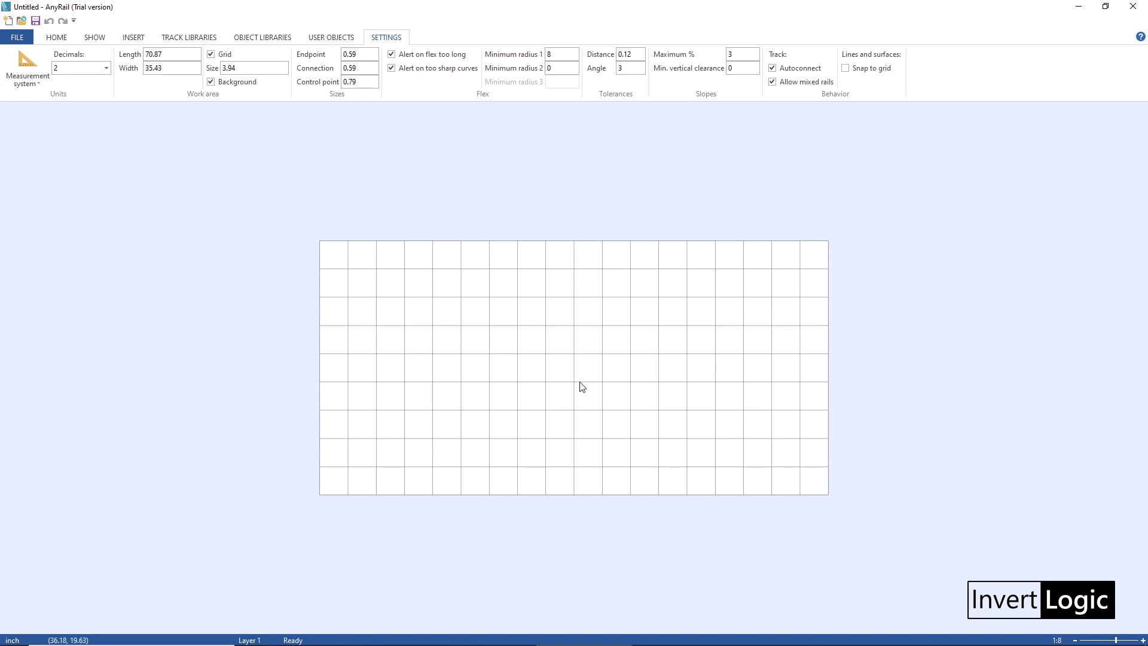
{"action": "scroll", "coordinate": [632, 384], "scroll_direction": "up", "scroll_amount": 2}
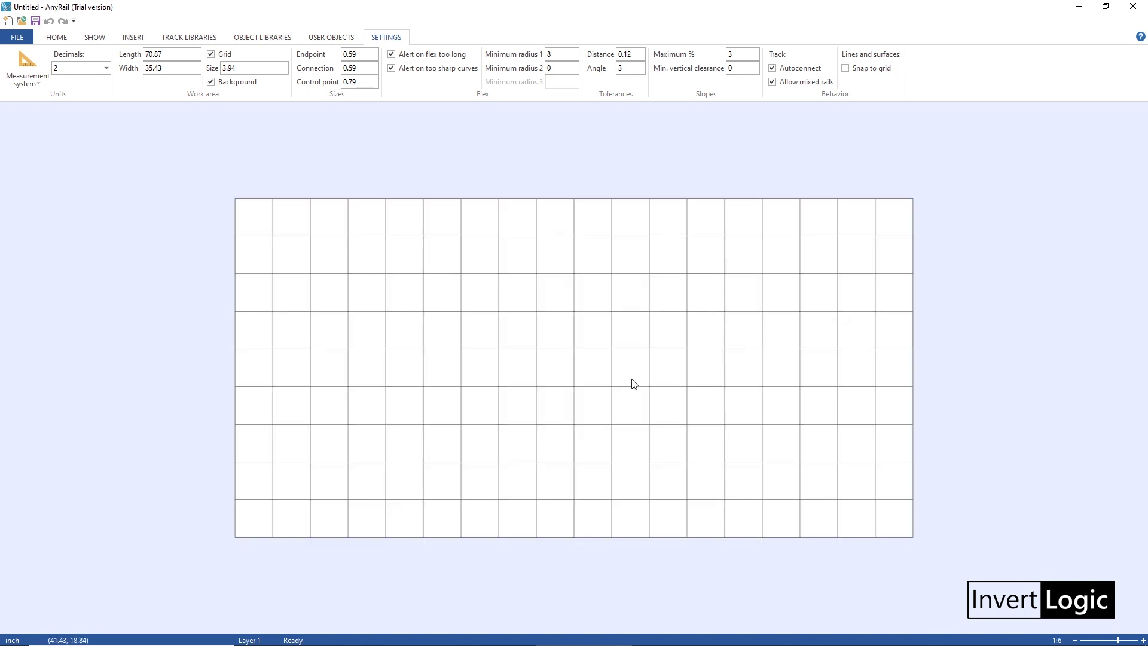
{"action": "scroll", "coordinate": [595, 508], "scroll_direction": "down", "scroll_amount": 1}
Step: Enter 36 inches for both the work-area length and width
{"action": "left_click", "coordinate": [173, 60]}
{"action": "left_click_drag", "start_coordinate": [172, 56], "coordinate": [115, 57]}
{"action": "type", "text": "36"}
{"action": "key", "text": "Return"}
{"action": "key", "text": "Tab"}
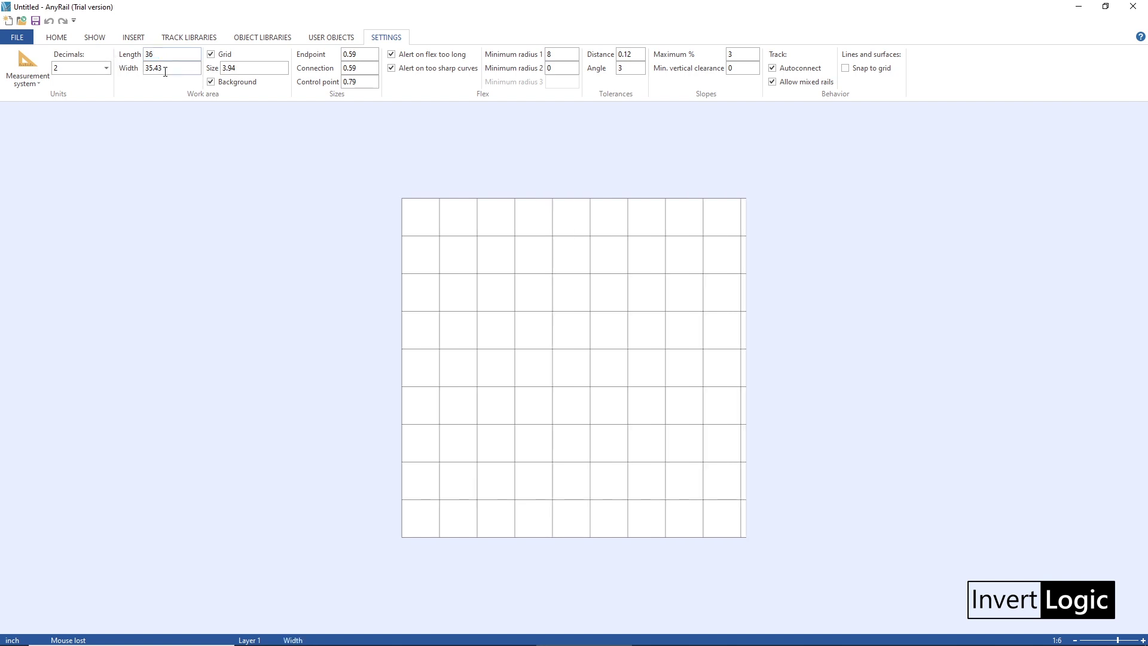
{"action": "double_click", "coordinate": [176, 67]}
{"action": "type", "text": "36"}
{"action": "key", "text": "Return"}
Step: Correct the work-area length to 72 inches
{"action": "double_click", "coordinate": [160, 52]}
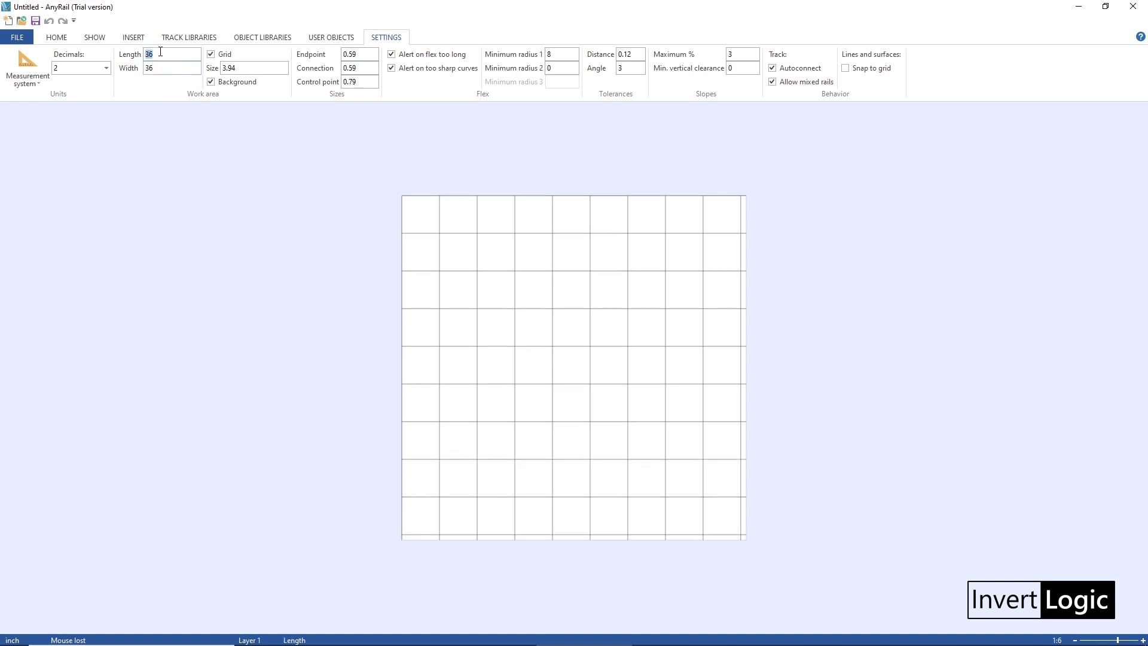
{"action": "left_click", "coordinate": [161, 69]}
{"action": "double_click", "coordinate": [175, 55]}
{"action": "type", "text": "72"}
{"action": "key", "text": "Return"}
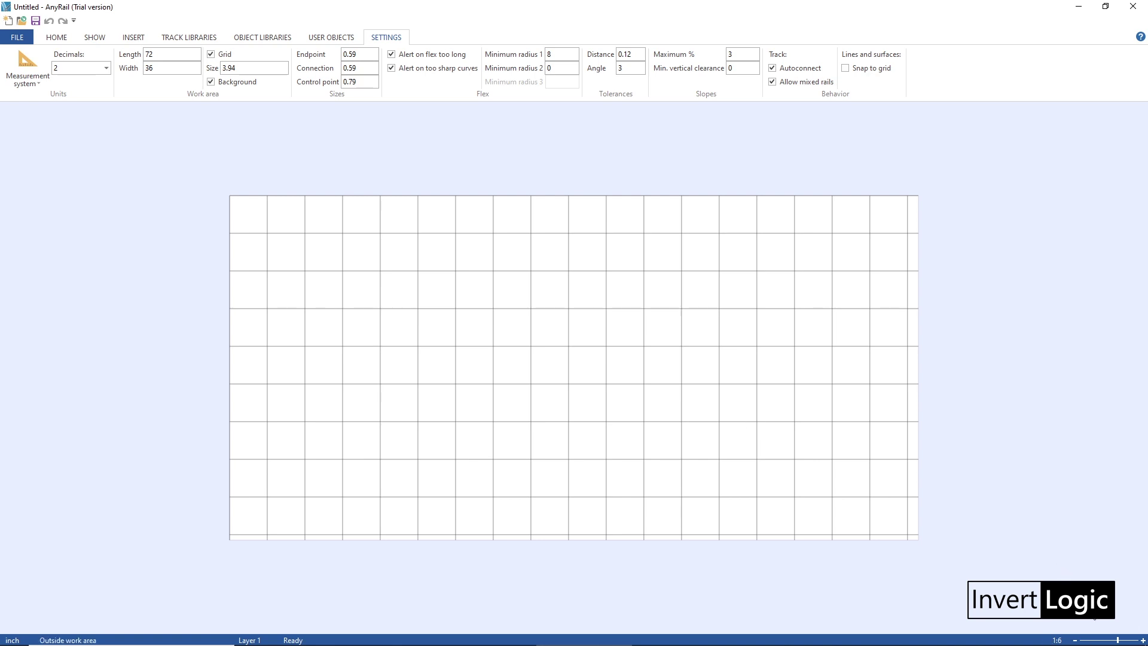
{"action": "left_click_drag", "start_coordinate": [1119, 639], "coordinate": [1121, 641]}
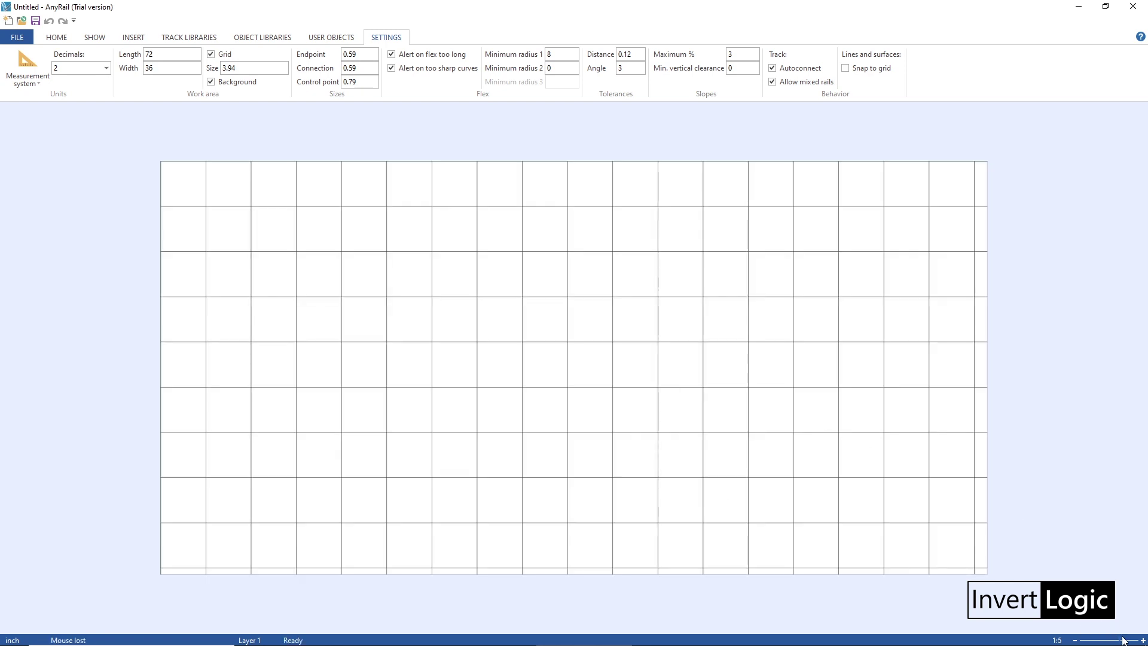
{"action": "left_click_drag", "start_coordinate": [1119, 641], "coordinate": [1123, 641]}
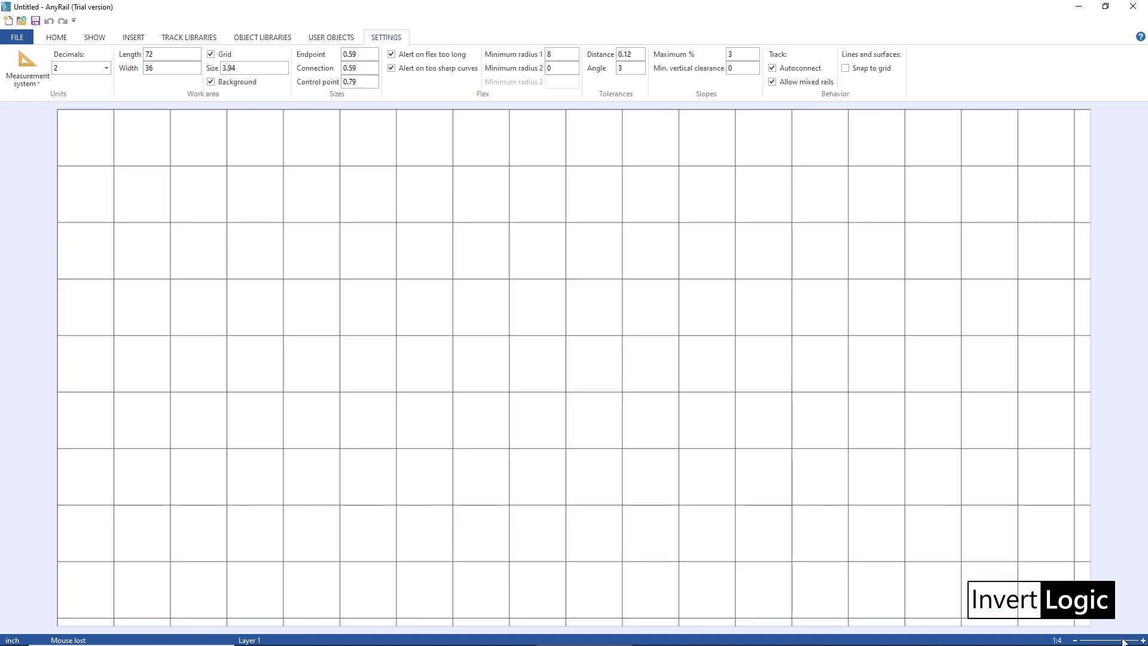
{"action": "left_click_drag", "start_coordinate": [1120, 640], "coordinate": [1119, 641]}
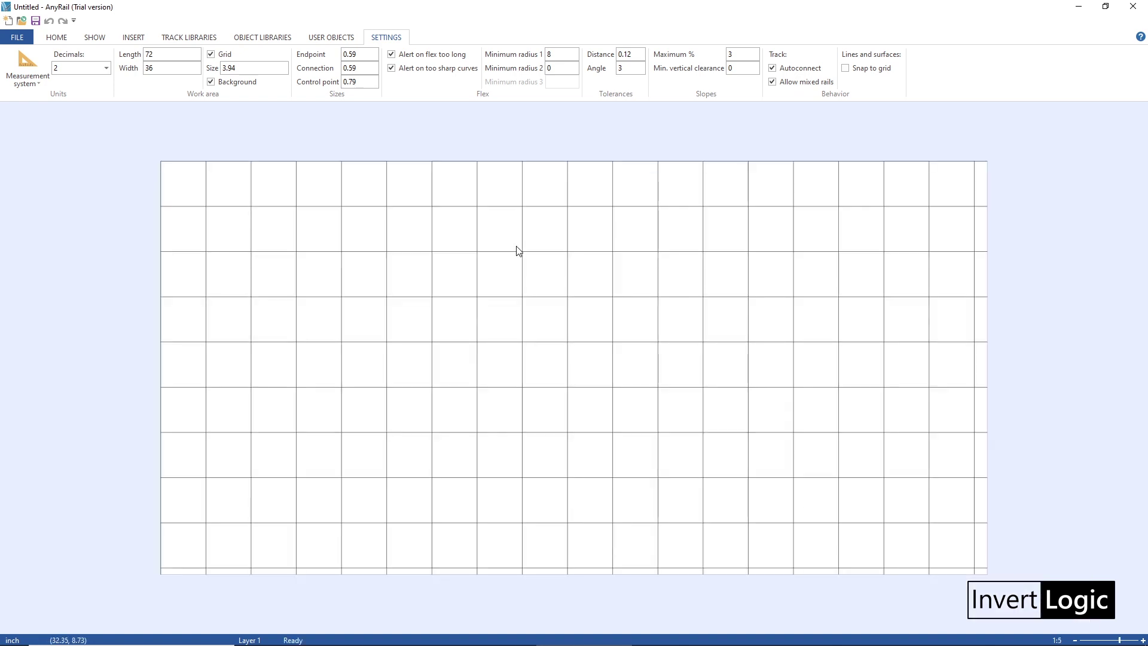
Step: Return to HOME and step the view scale through 2:1, 1:3 and 1:6 to show the whole board
{"action": "left_click", "coordinate": [56, 36]}
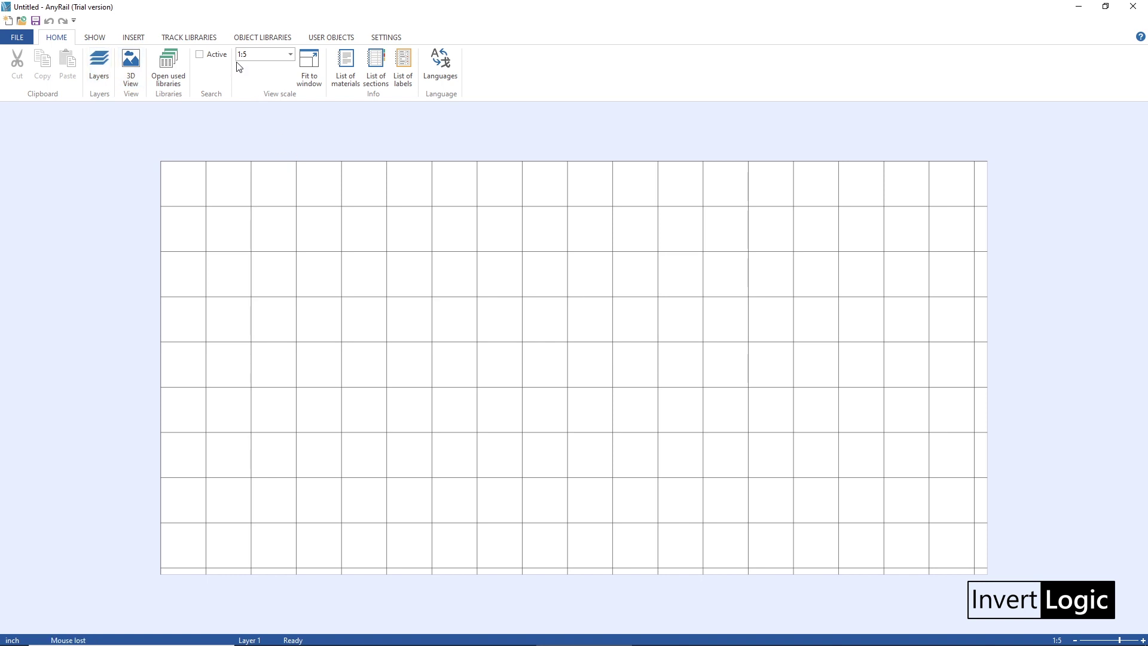
{"action": "left_click", "coordinate": [260, 55]}
{"action": "scroll", "coordinate": [265, 90], "scroll_direction": "up", "scroll_amount": 1}
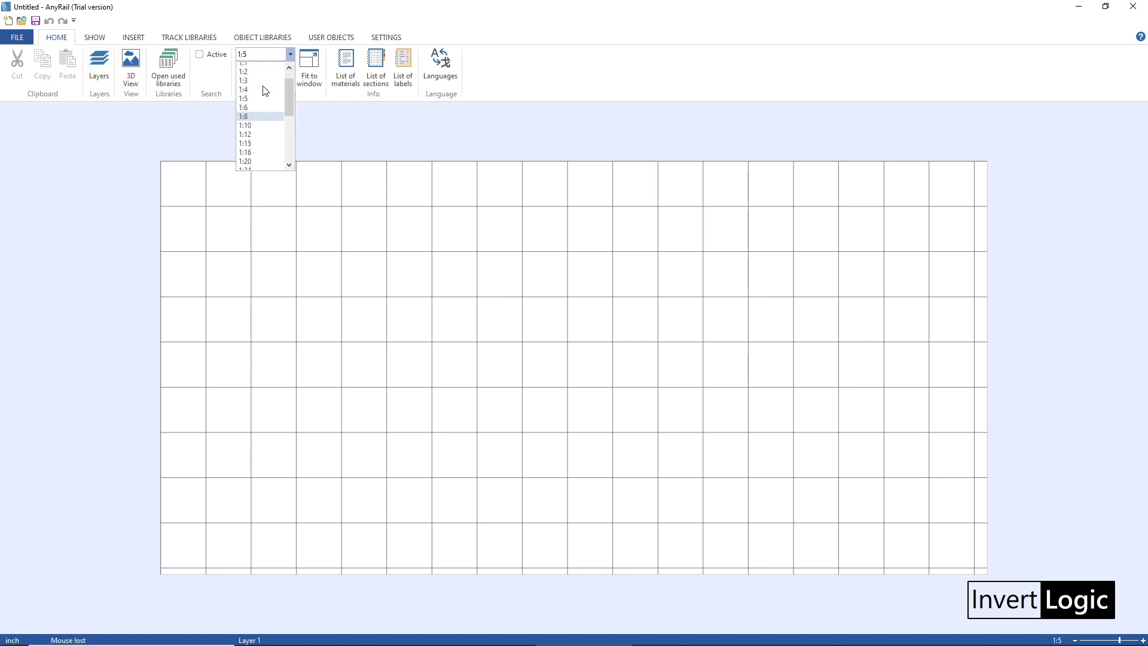
{"action": "scroll", "coordinate": [263, 91], "scroll_direction": "up", "scroll_amount": 3}
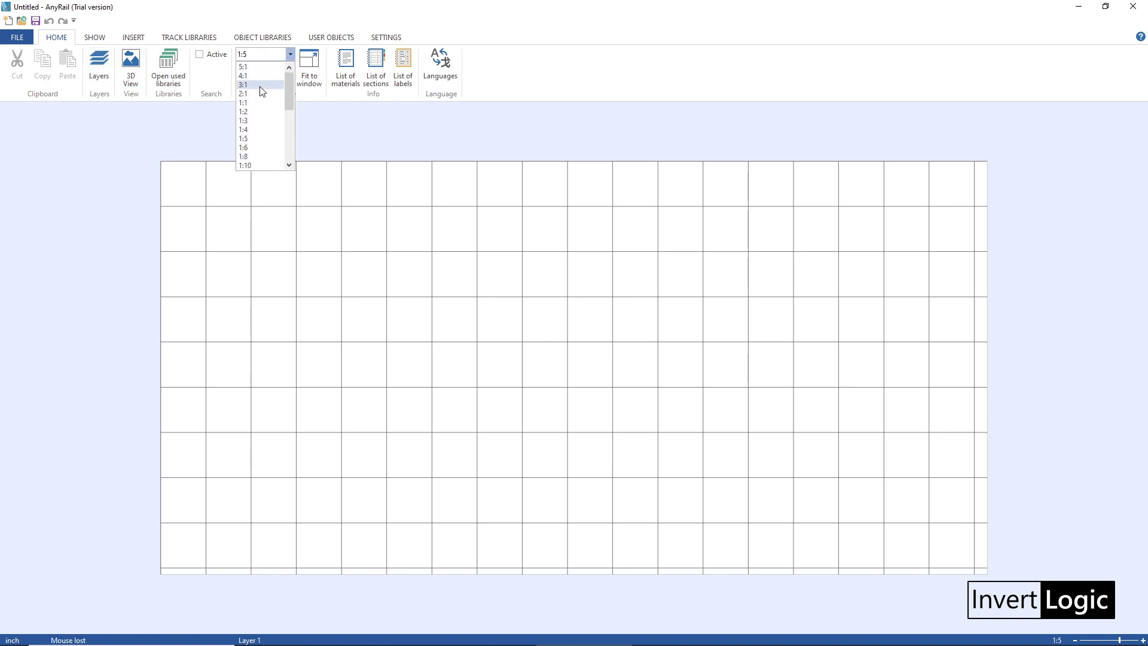
{"action": "left_click", "coordinate": [260, 93]}
{"action": "left_click", "coordinate": [290, 54]}
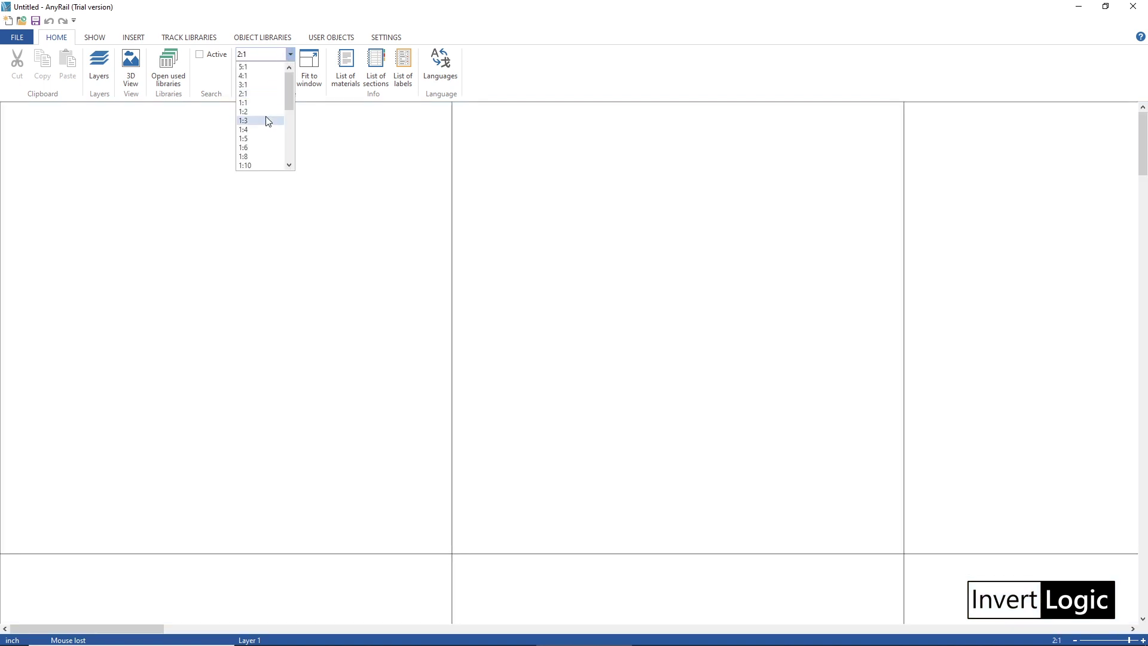
{"action": "left_click", "coordinate": [266, 121]}
{"action": "left_click", "coordinate": [272, 56]}
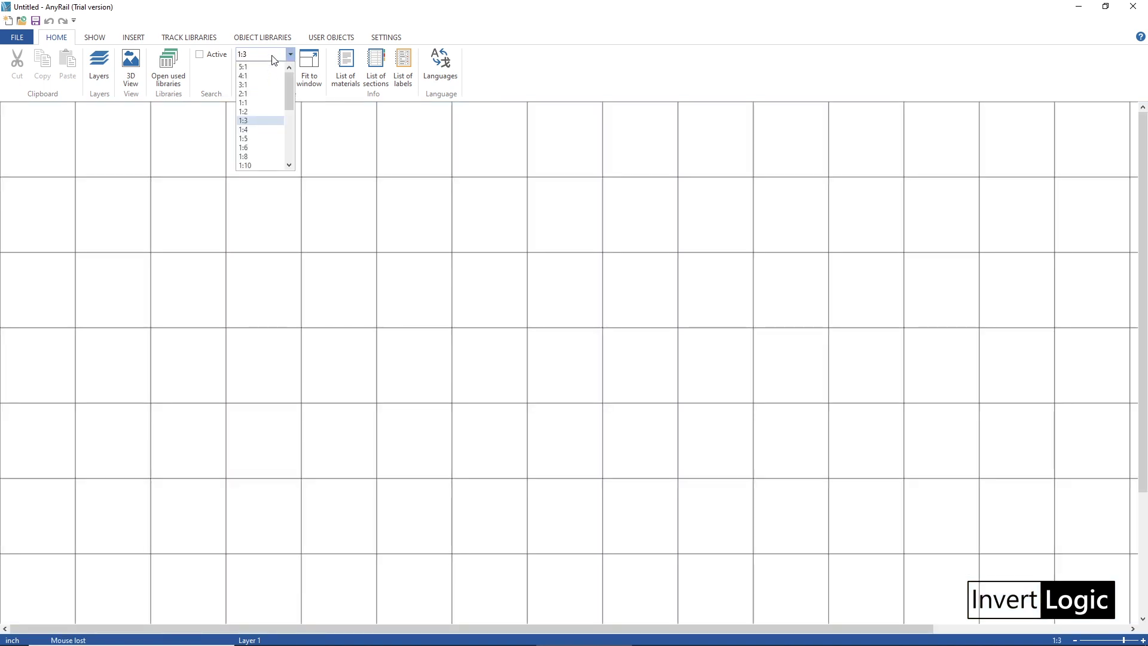
{"action": "left_click", "coordinate": [263, 147]}
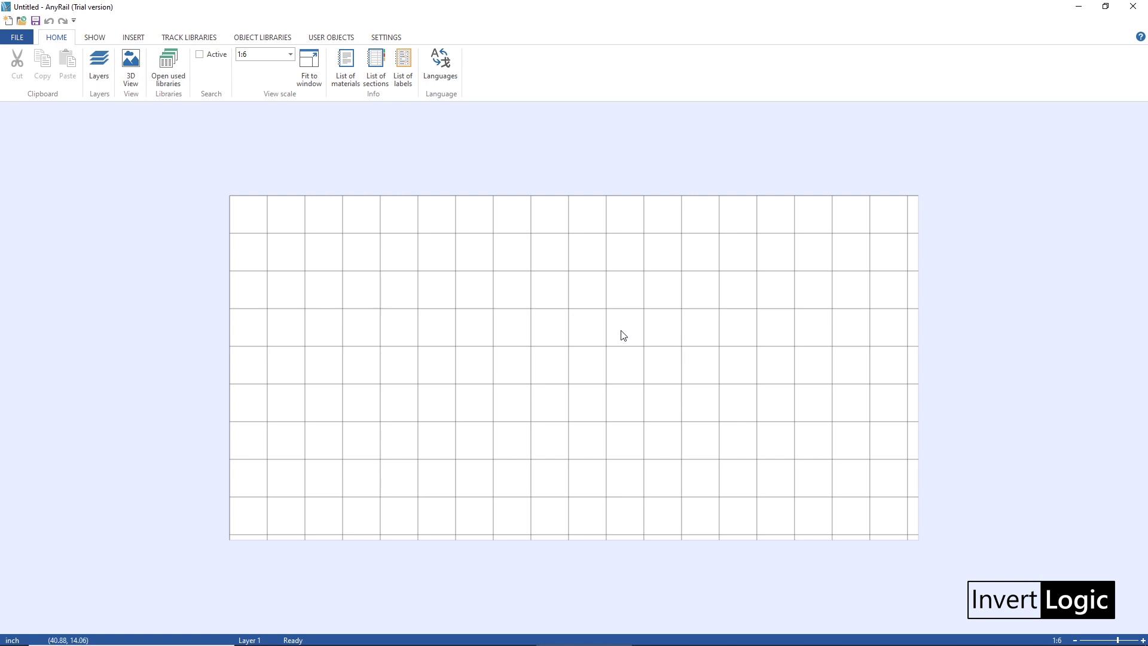
{"action": "scroll", "coordinate": [623, 334], "scroll_direction": "up", "scroll_amount": 2, "text": "ctrl"}
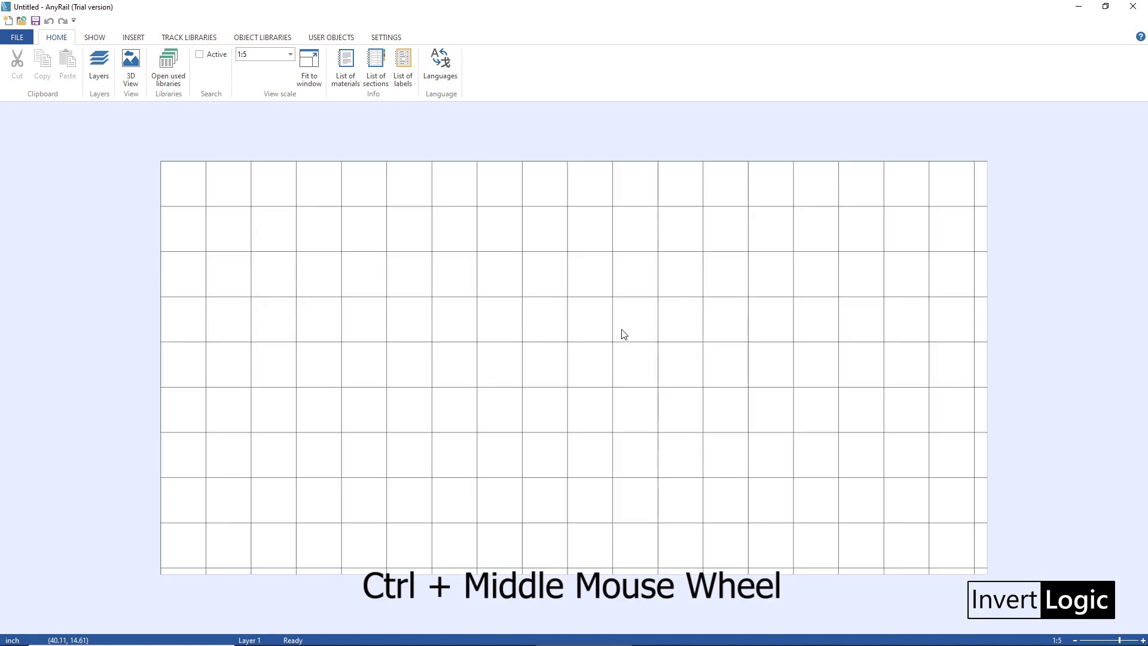
{"action": "scroll", "coordinate": [623, 334], "scroll_direction": "down", "scroll_amount": 1, "text": "ctrl"}
{"action": "scroll", "coordinate": [624, 334], "scroll_direction": "up", "scroll_amount": 1, "text": "ctrl"}
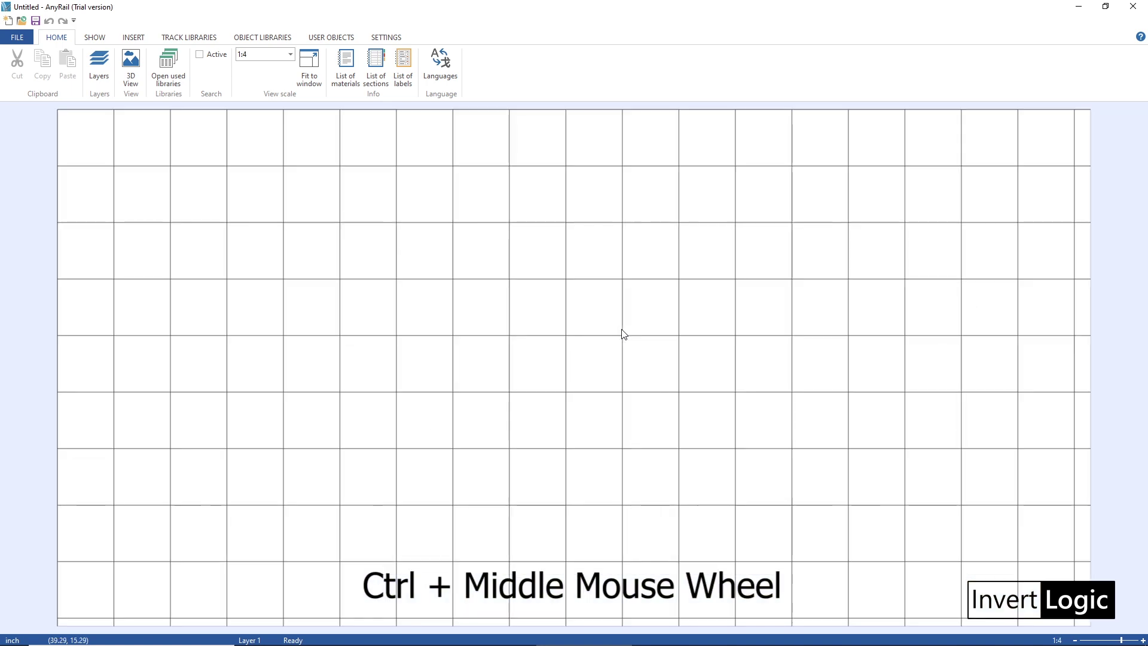
{"action": "scroll", "coordinate": [624, 334], "scroll_direction": "down", "scroll_amount": 2, "text": "ctrl"}
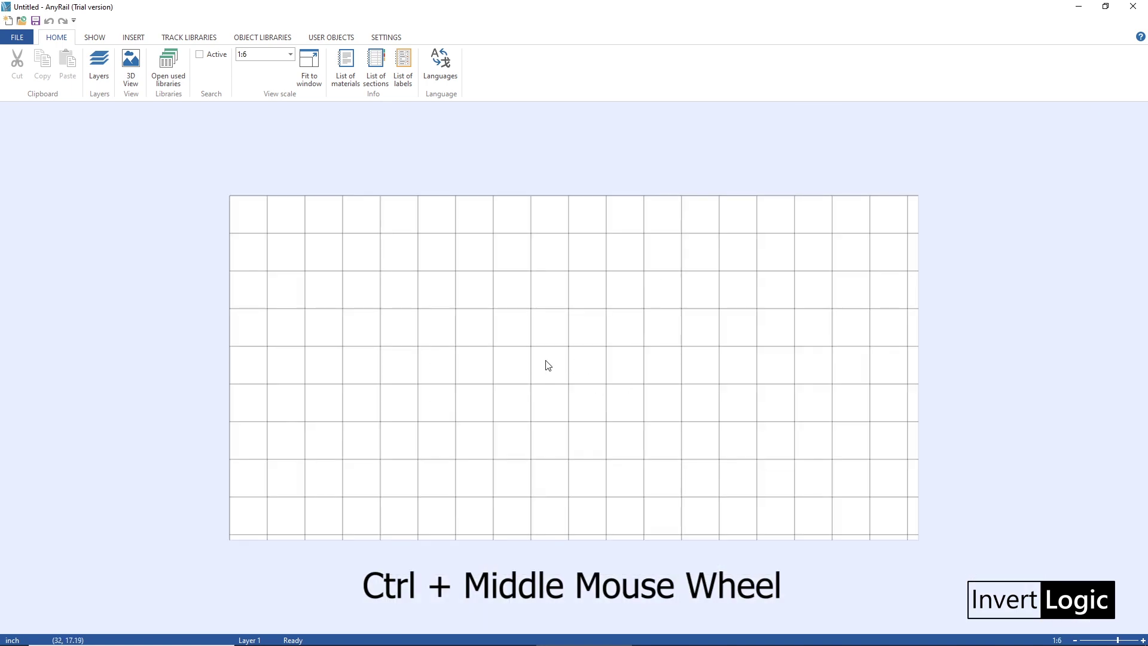
{"action": "key", "text": "ctrl+plus"}
{"action": "key", "text": "ctrl+minus"}
{"action": "key", "text": "ctrl+plus"}
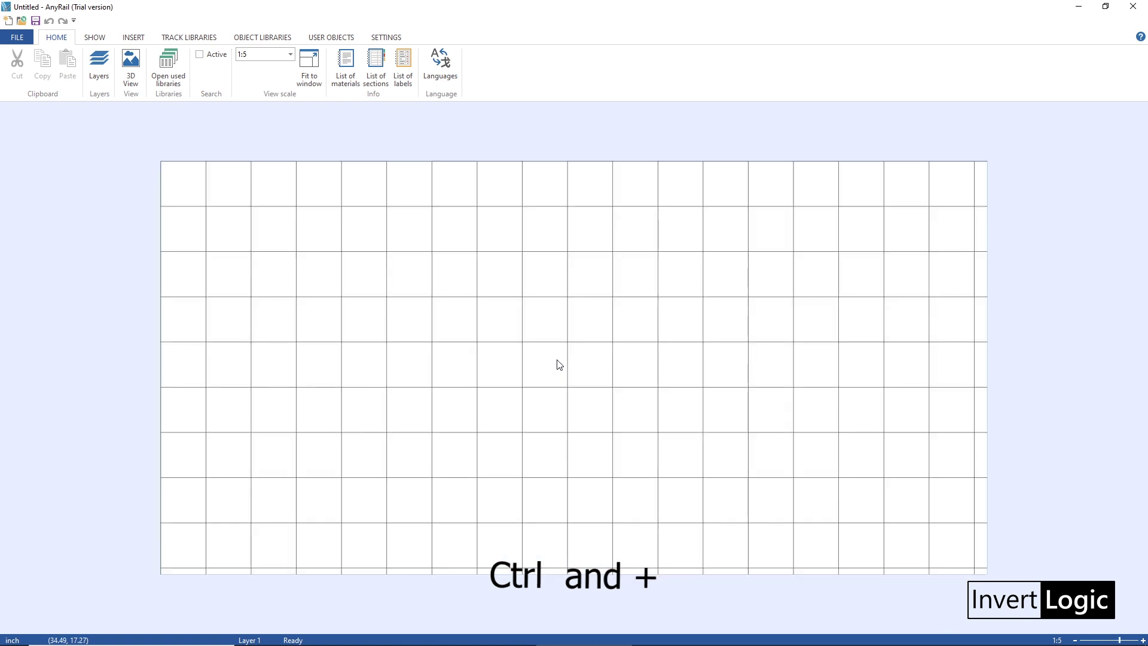
{"action": "key", "text": "ctrl+minus"}
{"action": "key", "text": "ctrl+plus"}
{"action": "key", "text": "ctrl+minus"}
{"action": "key", "text": "ctrl+plus"}
{"action": "key", "text": "ctrl+minus"}
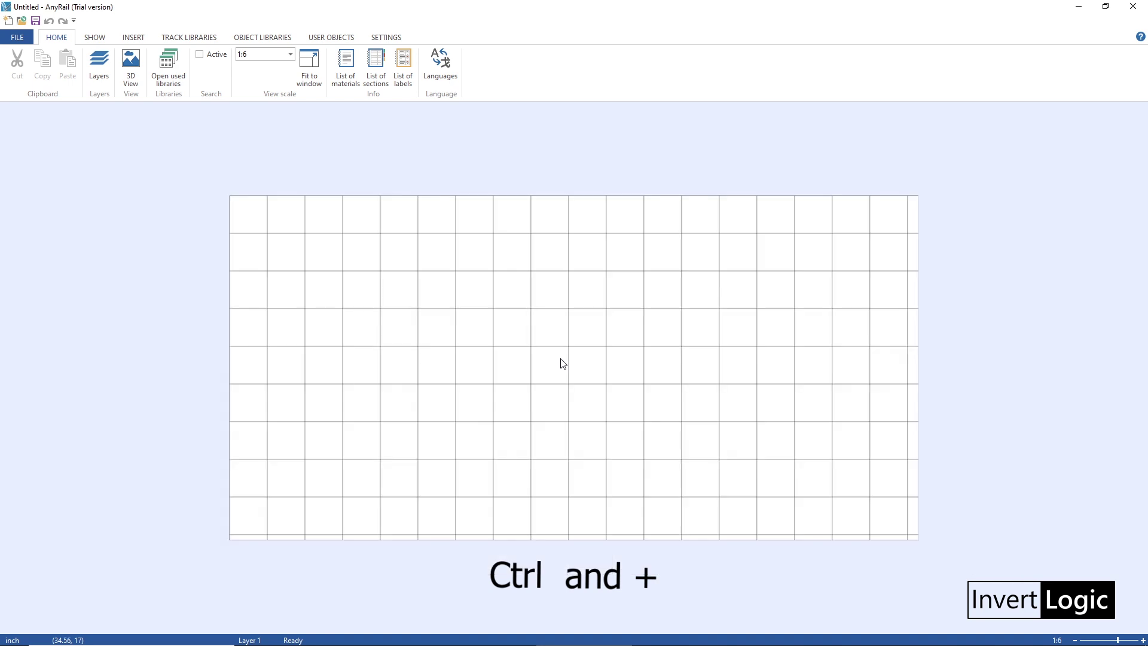
{"action": "key", "text": "ctrl+plus"}
{"action": "key", "text": "ctrl+minus"}
{"action": "key", "text": "ctrl+plus"}
{"action": "key", "text": "ctrl+minus"}
{"action": "key", "text": "ctrl+plus"}
{"action": "key", "text": "ctrl+minus"}
{"action": "key", "text": "ctrl+plus"}
{"action": "key", "text": "ctrl+minus"}
{"action": "key", "text": "ctrl+minus"}
{"action": "key", "text": "ctrl+minus"}
{"action": "key", "text": "ctrl+minus"}
{"action": "key", "text": "ctrl+minus"}
{"action": "key", "text": "ctrl+plus"}
{"action": "key", "text": "ctrl+minus"}
{"action": "key", "text": "ctrl+plus"}
{"action": "key", "text": "ctrl+plus"}
{"action": "key", "text": "ctrl+plus"}
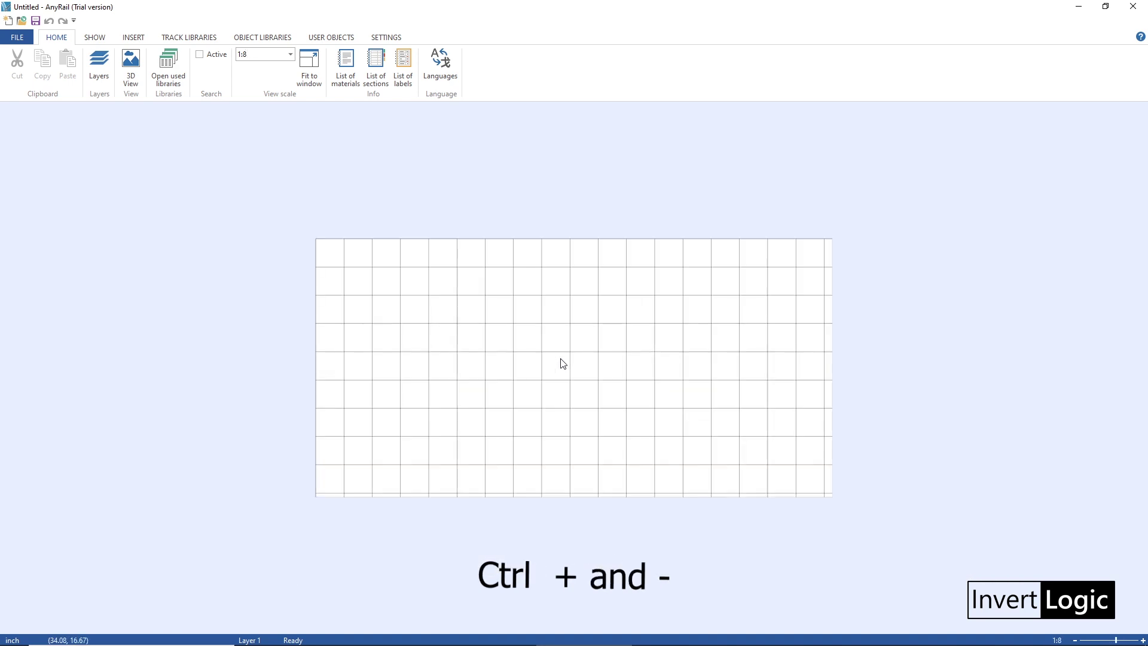
{"action": "key", "text": "ctrl+plus"}
{"action": "key", "text": "ctrl+plus"}
{"action": "scroll", "coordinate": [563, 364], "scroll_direction": "up", "scroll_amount": 1, "text": "ctrl"}
{"action": "scroll", "coordinate": [563, 363], "scroll_direction": "down", "scroll_amount": 1, "text": "ctrl"}
{"action": "scroll", "coordinate": [563, 363], "scroll_direction": "down", "scroll_amount": 2, "text": "ctrl"}
{"action": "scroll", "coordinate": [563, 363], "scroll_direction": "up", "scroll_amount": 2, "text": "ctrl"}
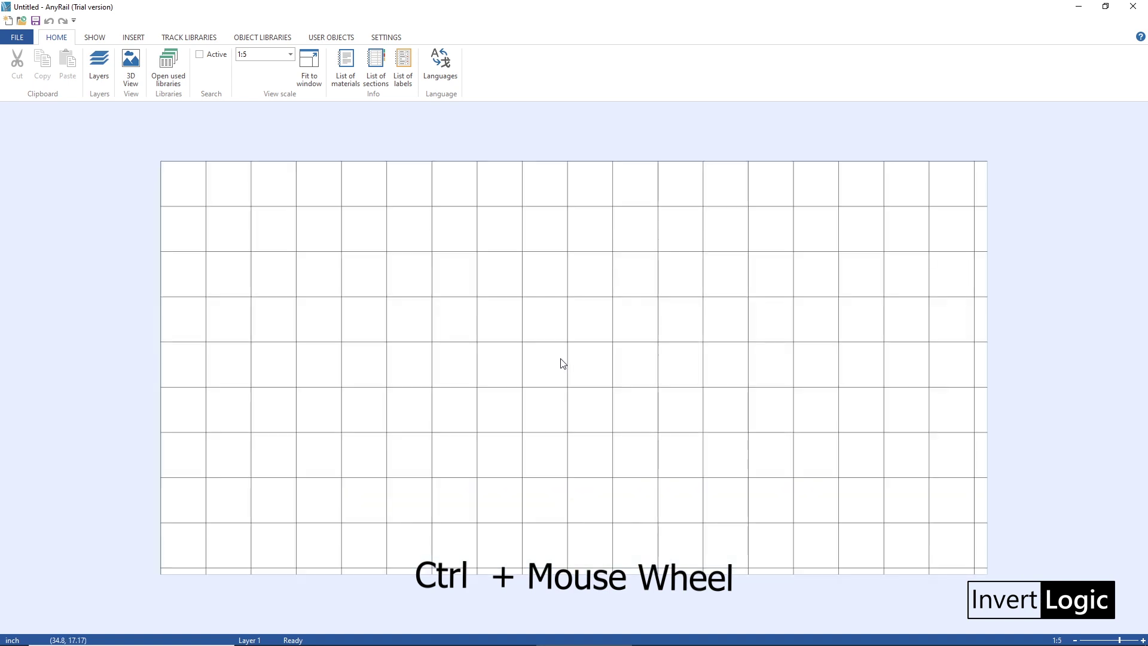
{"action": "scroll", "coordinate": [562, 363], "scroll_direction": "up", "scroll_amount": 1, "text": "ctrl"}
{"action": "scroll", "coordinate": [562, 364], "scroll_direction": "down", "scroll_amount": 1, "text": "ctrl"}
{"action": "scroll", "coordinate": [563, 364], "scroll_direction": "down", "scroll_amount": 1, "text": "ctrl"}
{"action": "scroll", "coordinate": [591, 308], "scroll_direction": "down", "scroll_amount": 2, "text": "ctrl"}
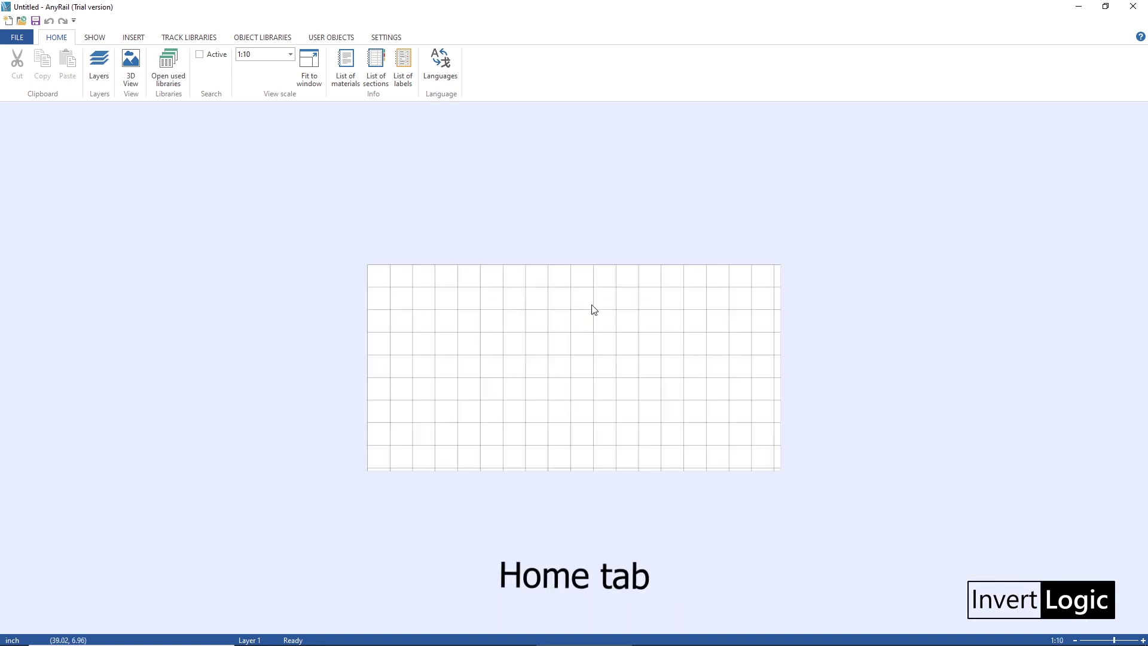
{"action": "scroll", "coordinate": [592, 308], "scroll_direction": "up", "scroll_amount": 3, "text": "ctrl"}
{"action": "scroll", "coordinate": [592, 308], "scroll_direction": "down", "scroll_amount": 2, "text": "ctrl"}
{"action": "scroll", "coordinate": [592, 308], "scroll_direction": "up", "scroll_amount": 1, "text": "ctrl"}
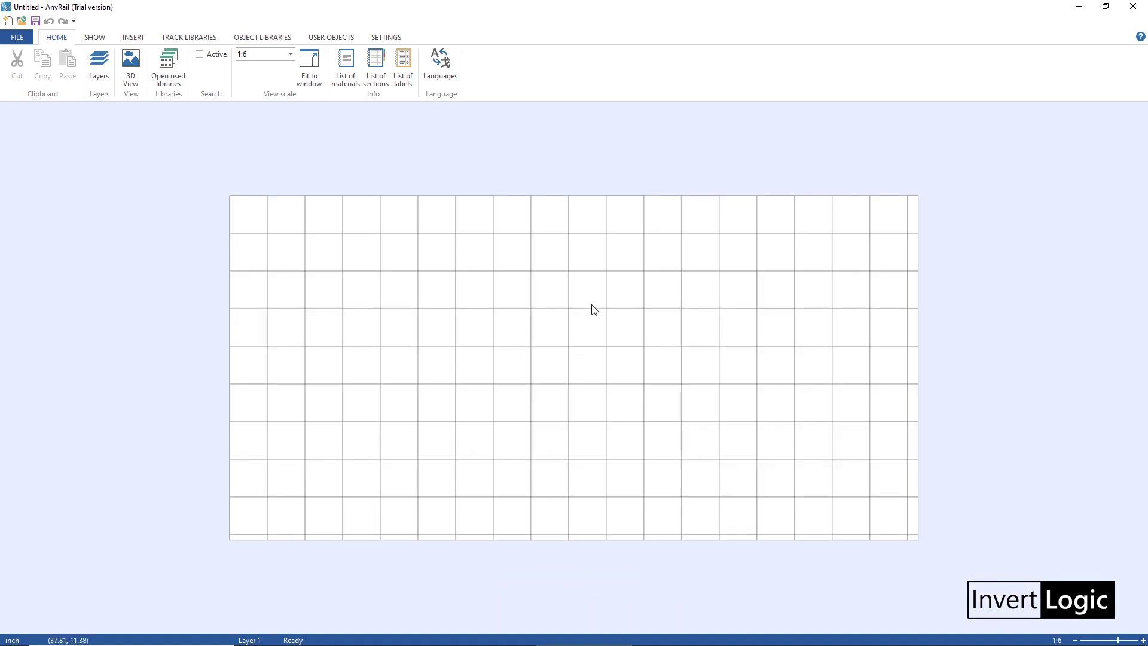
{"action": "left_click", "coordinate": [290, 54]}
{"action": "left_click", "coordinate": [266, 54]}
{"action": "mouse_move", "coordinate": [1117, 639]}
{"action": "left_mouse_down"}
{"action": "mouse_move", "coordinate": [1098, 639]}
{"action": "mouse_move", "coordinate": [1119, 640]}
{"action": "left_mouse_up"}
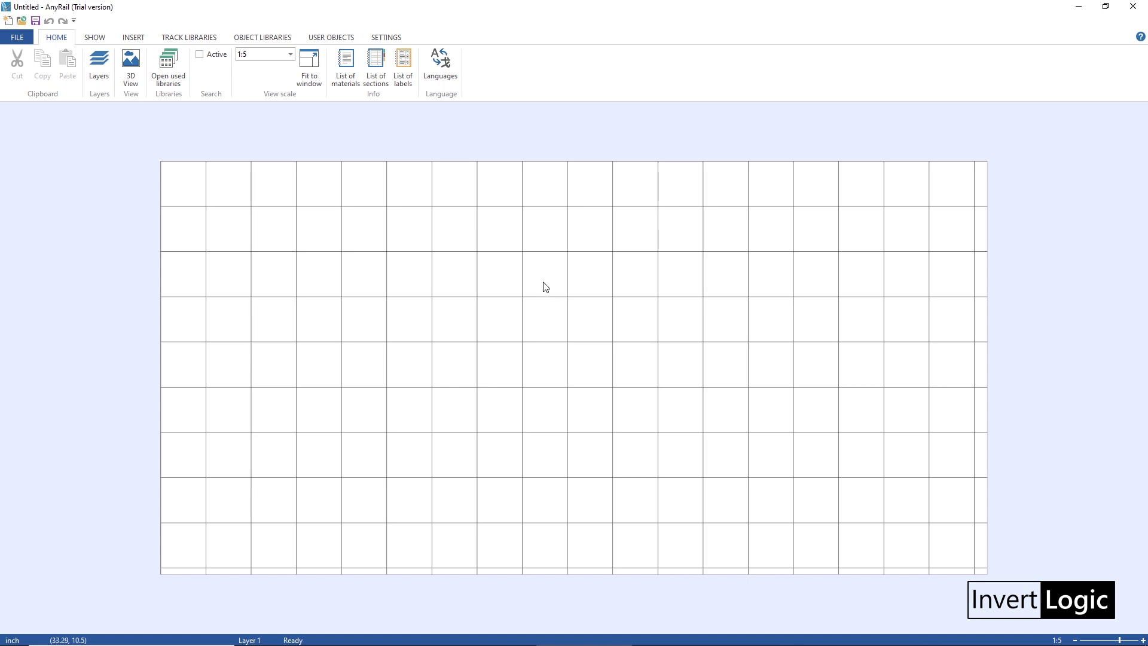
{"action": "left_click", "coordinate": [177, 39]}
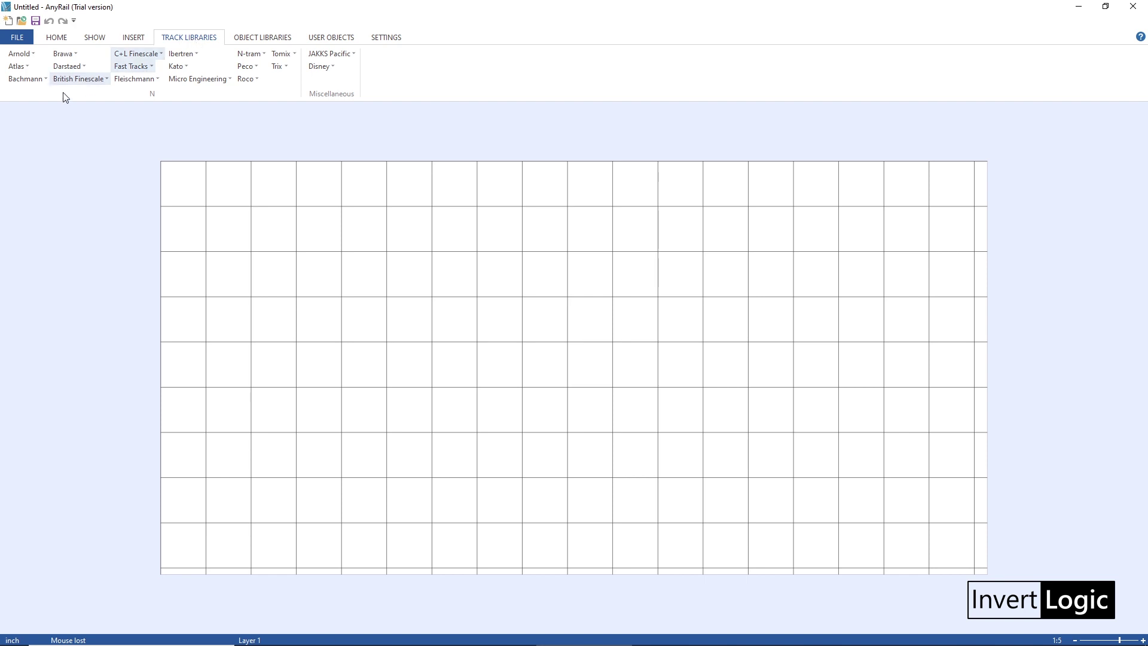
Step: Open the N Arnold and N Atlas Code 55 track library panels
{"action": "left_click", "coordinate": [20, 54]}
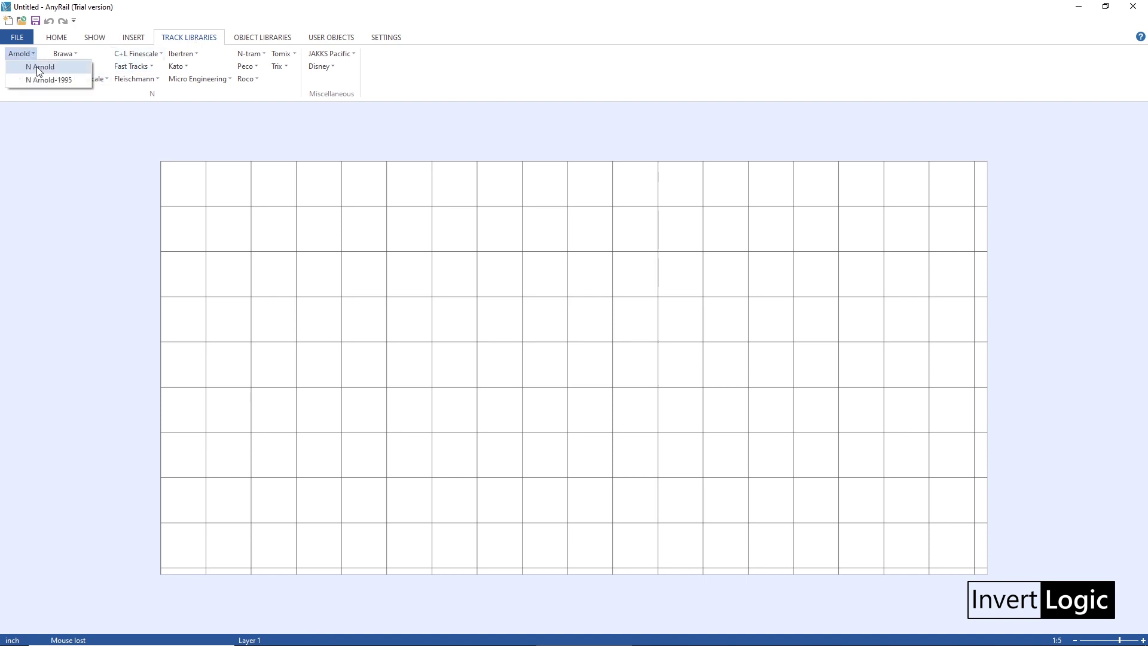
{"action": "left_click", "coordinate": [39, 67]}
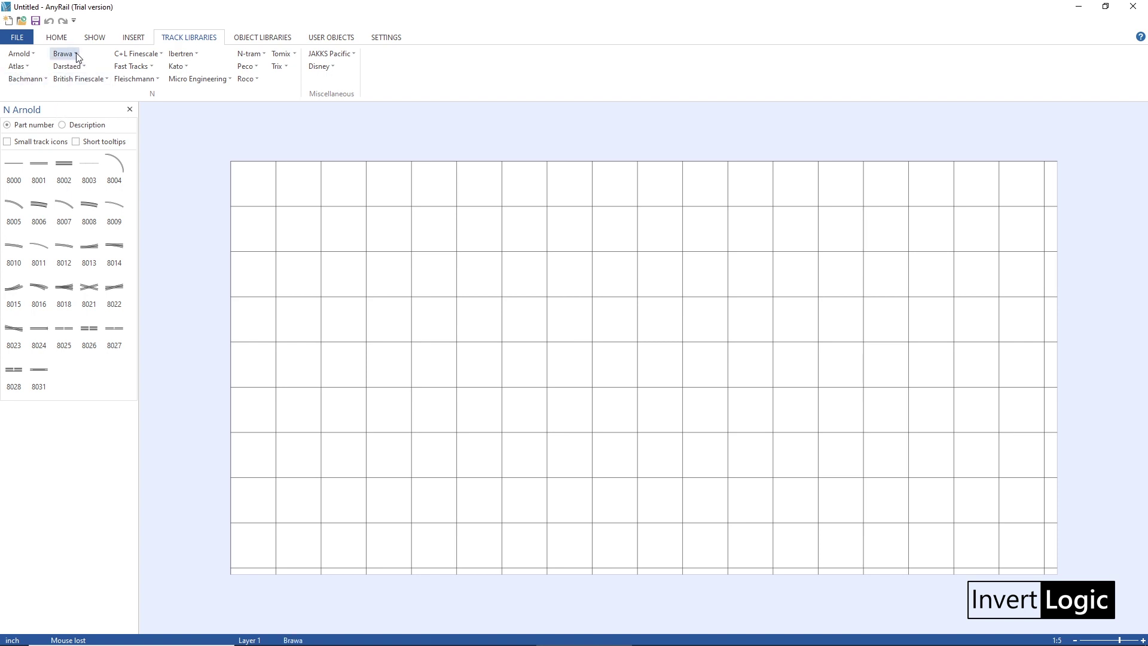
{"action": "left_click", "coordinate": [23, 66]}
{"action": "left_click", "coordinate": [33, 87]}
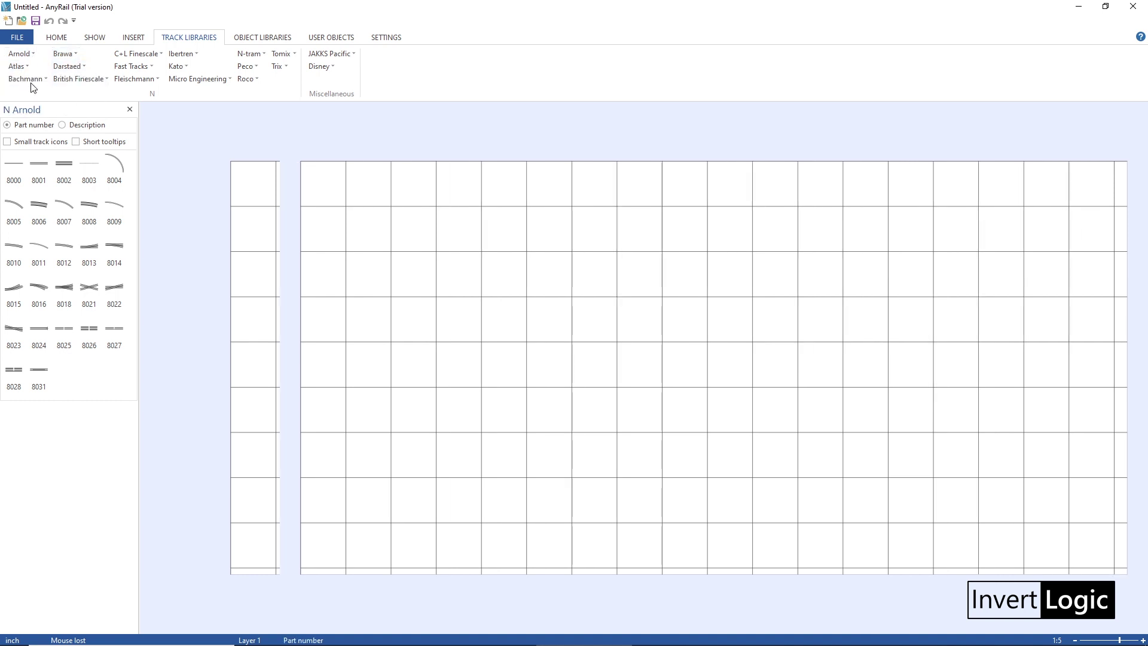
Step: Open the N ME Code 55 panel, then close it and the N Atlas Code 55 panel
{"action": "left_click", "coordinate": [232, 80]}
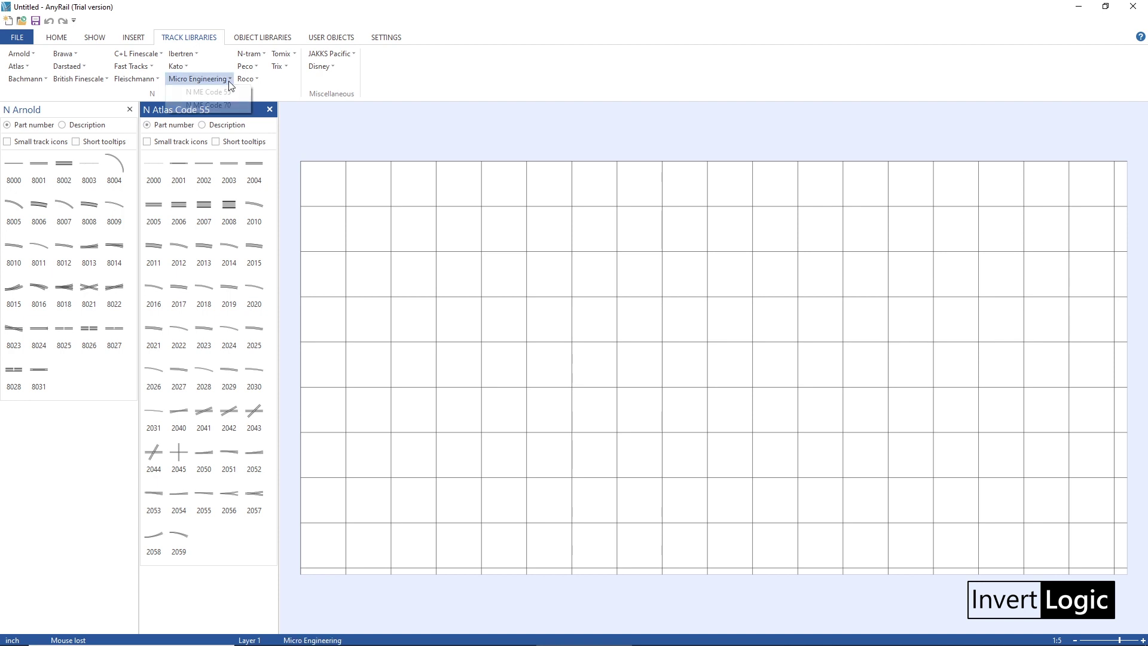
{"action": "left_click", "coordinate": [223, 95]}
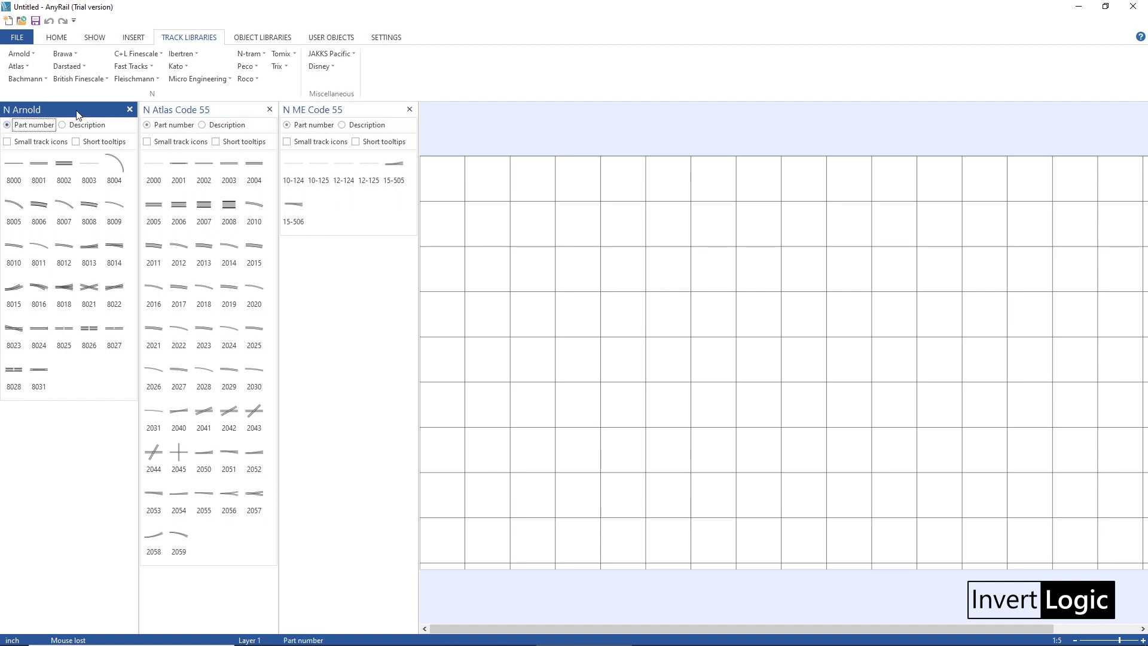
{"action": "left_click", "coordinate": [409, 110]}
{"action": "left_click", "coordinate": [270, 110]}
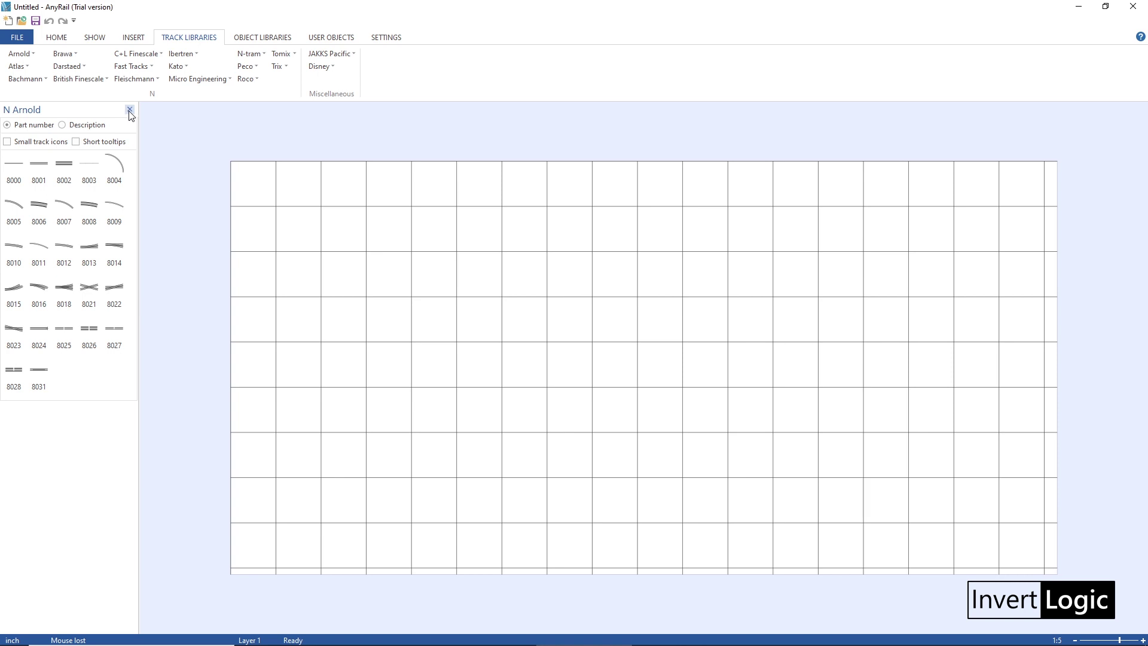
Step: Close N Arnold, then open and close the N Peco Finescale Code 55, N Roco and N Kato Unitrack panels
{"action": "left_click", "coordinate": [129, 110]}
{"action": "left_click", "coordinate": [34, 55]}
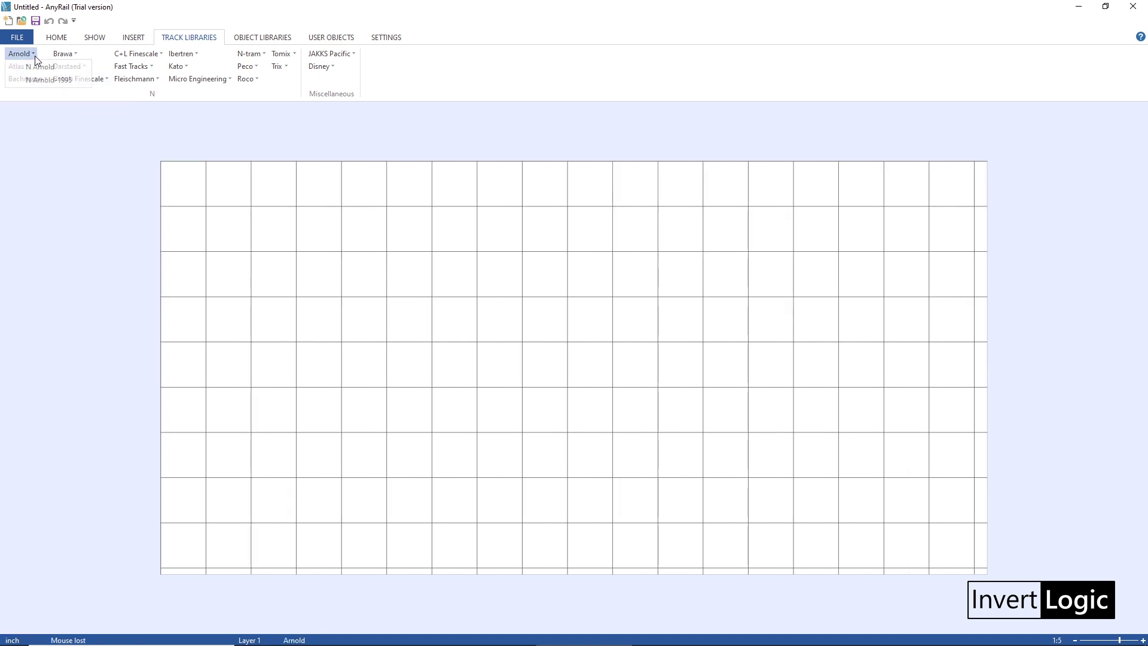
{"action": "left_click", "coordinate": [51, 116]}
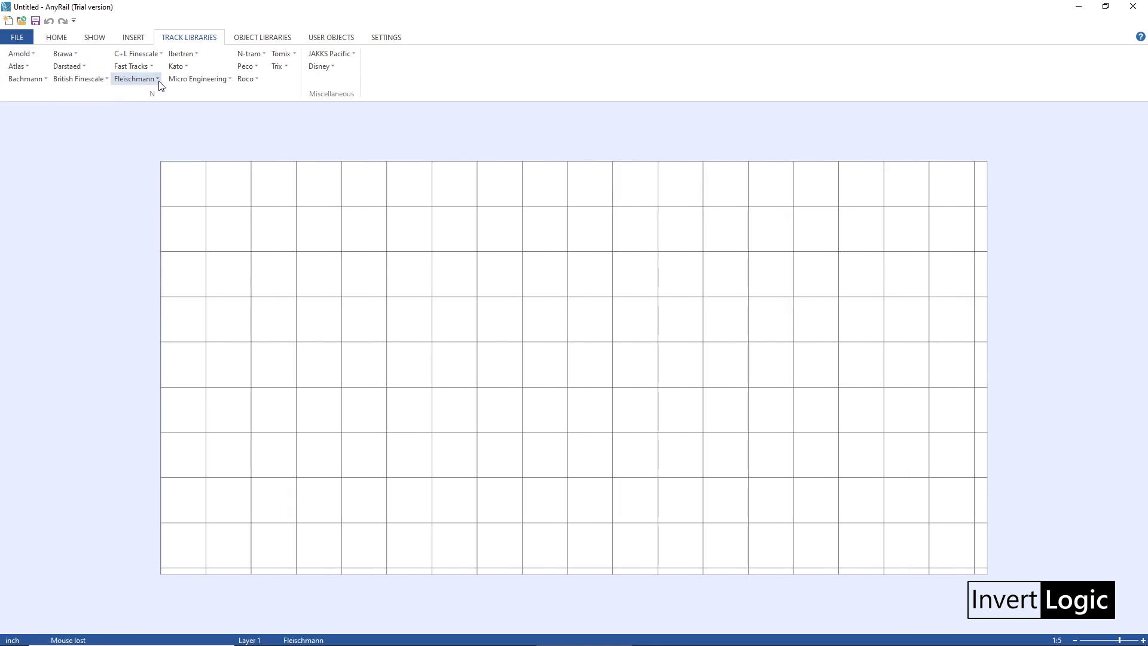
{"action": "left_click", "coordinate": [256, 67]}
{"action": "left_click", "coordinate": [264, 81]}
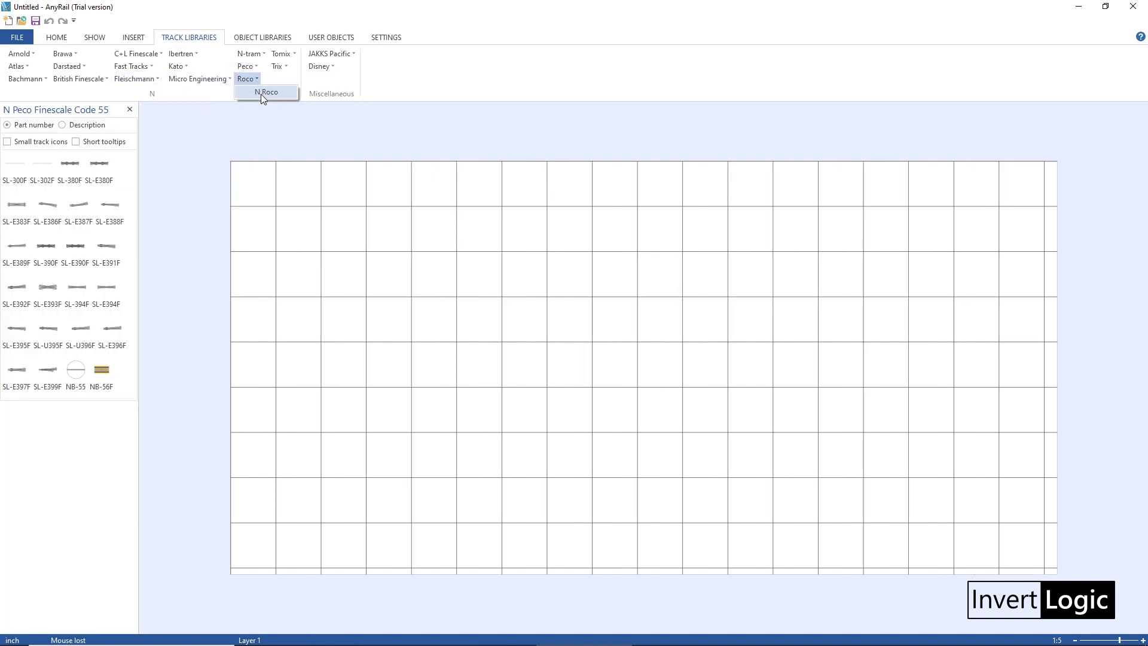
{"action": "left_click", "coordinate": [261, 92]}
{"action": "left_click", "coordinate": [183, 66]}
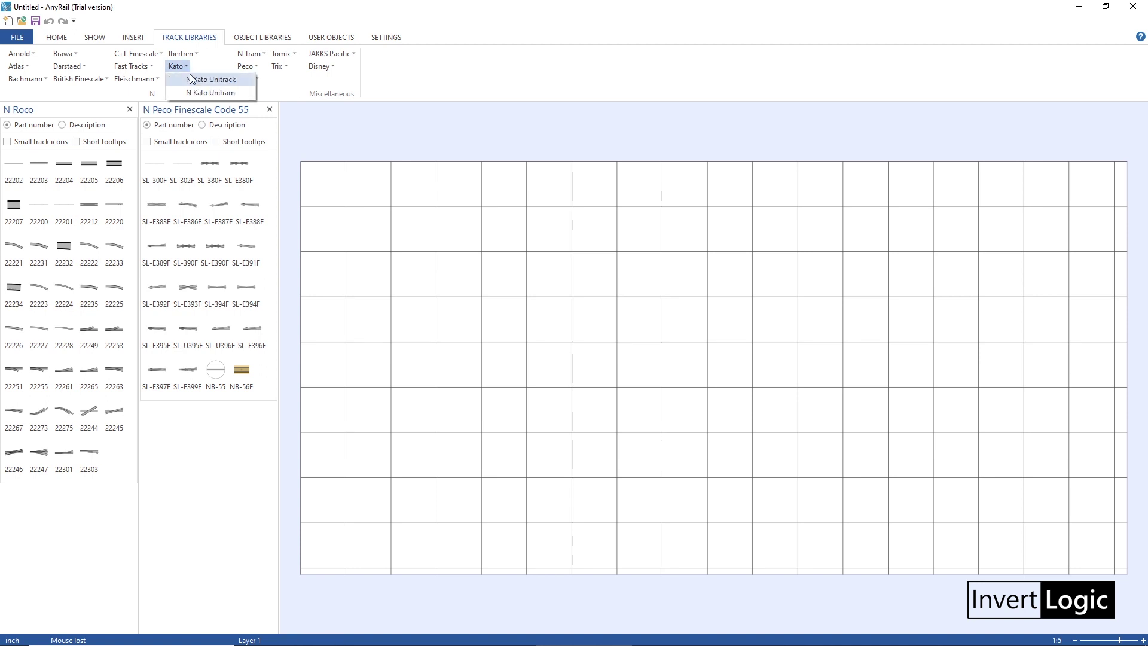
{"action": "left_click", "coordinate": [203, 80]}
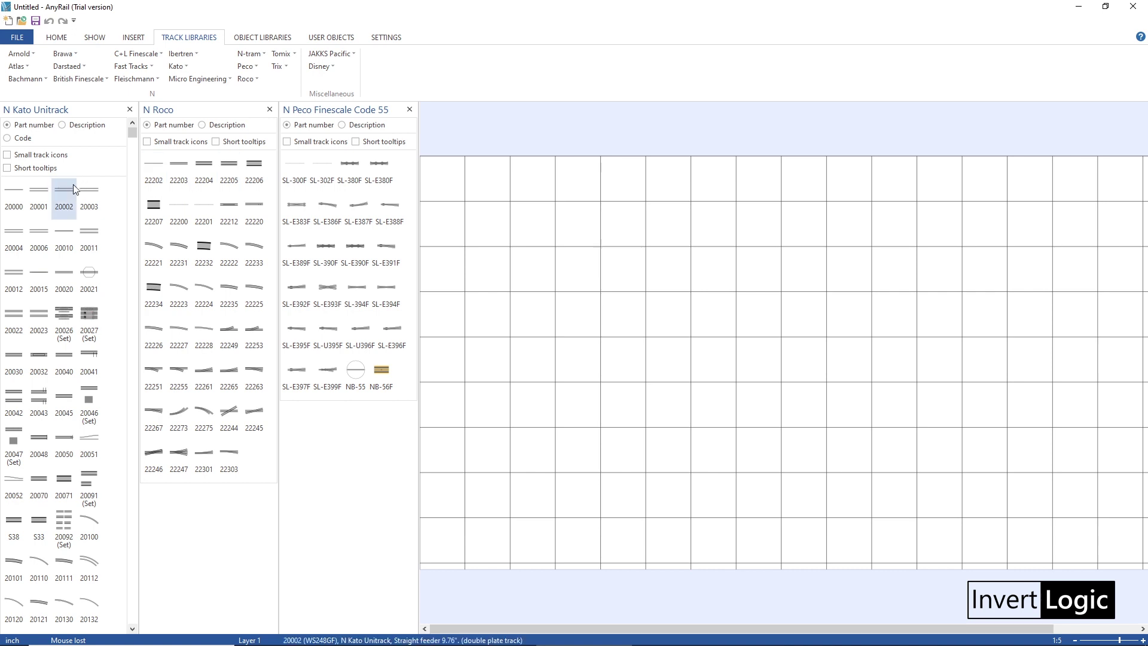
{"action": "left_click", "coordinate": [407, 110]}
{"action": "left_click", "coordinate": [269, 109]}
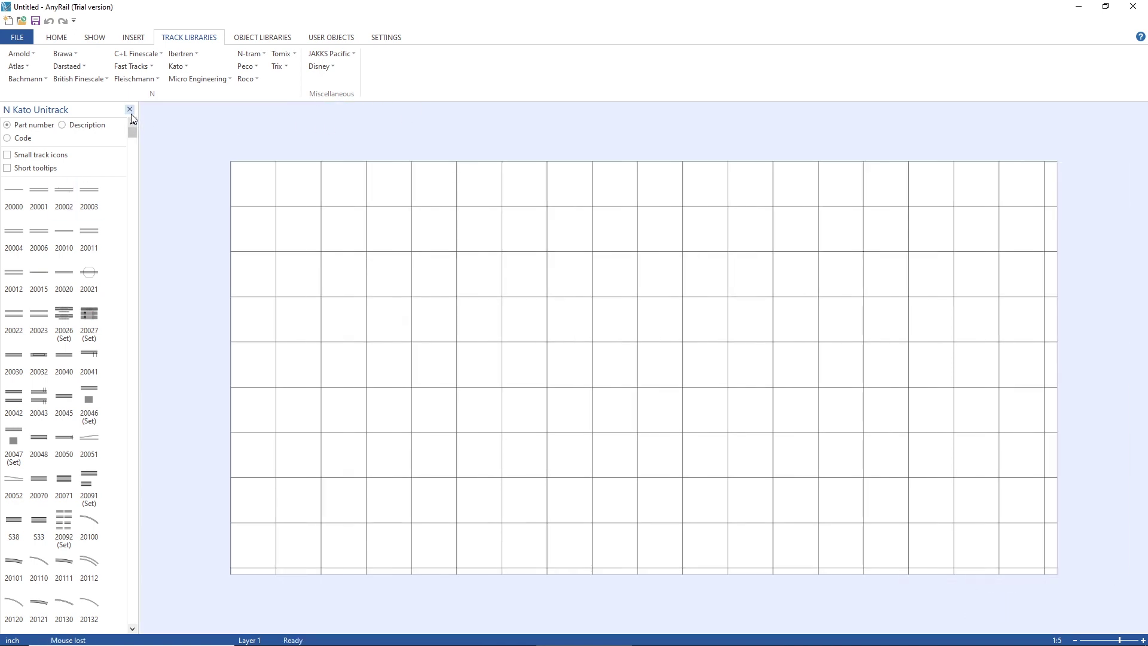
{"action": "left_click", "coordinate": [130, 110]}
Step: Open the N Atlas Code 55 and N Arnold library panels side by side
{"action": "left_click", "coordinate": [18, 65]}
{"action": "left_click", "coordinate": [35, 81]}
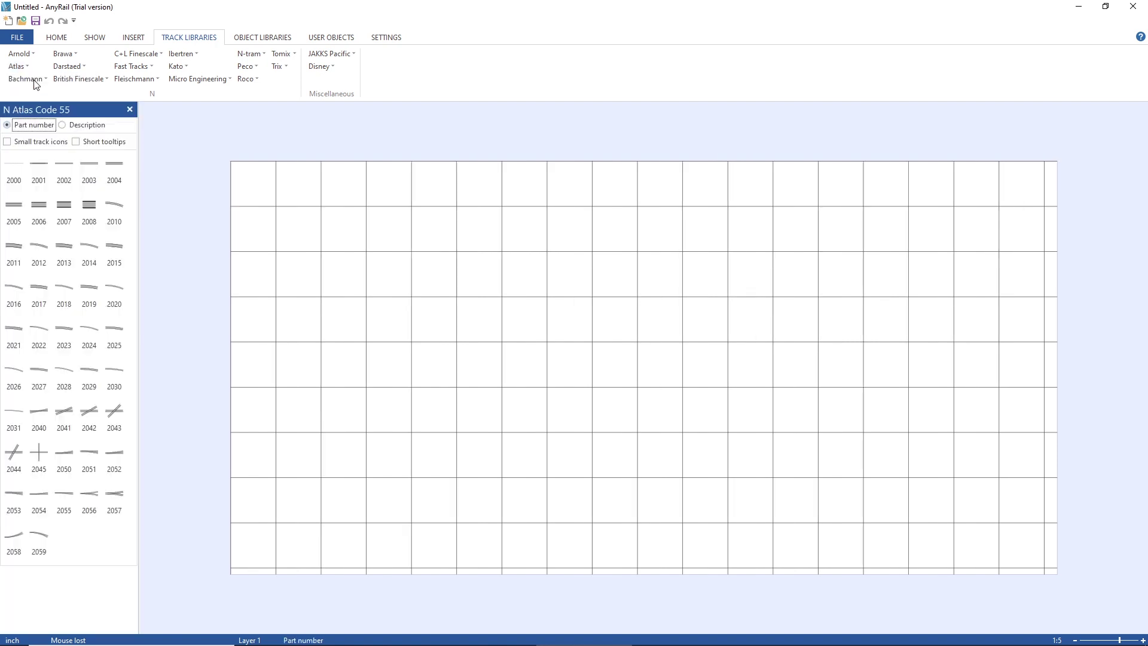
{"action": "left_click", "coordinate": [32, 55]}
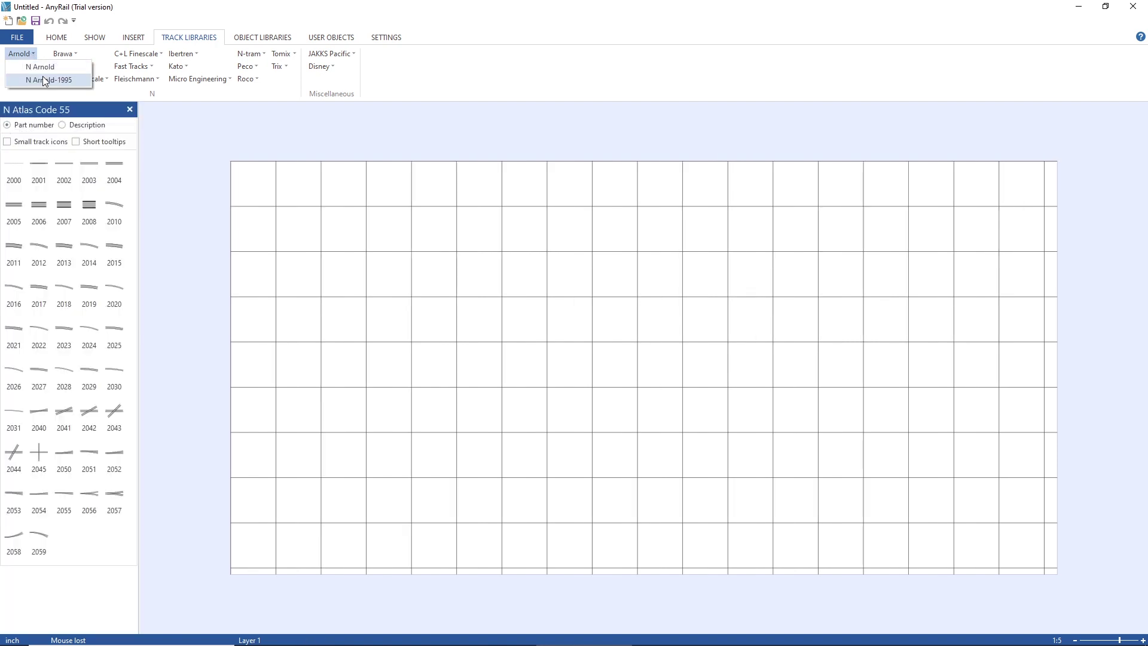
{"action": "left_click", "coordinate": [41, 68]}
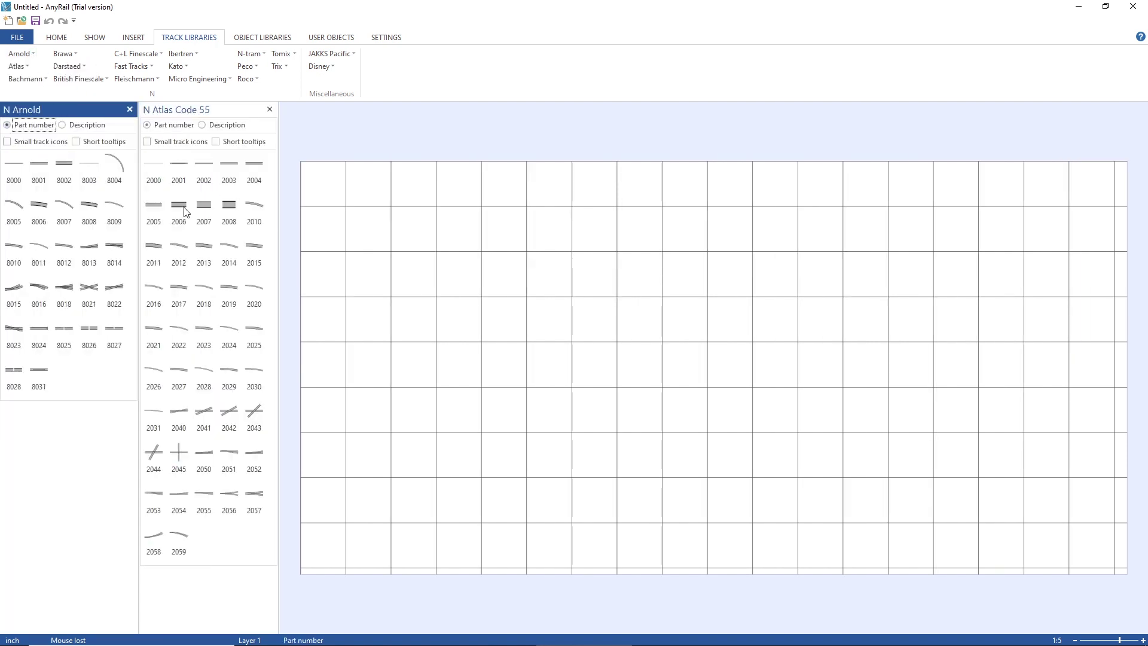
{"action": "left_click_drag", "start_coordinate": [117, 168], "coordinate": [760, 289]}
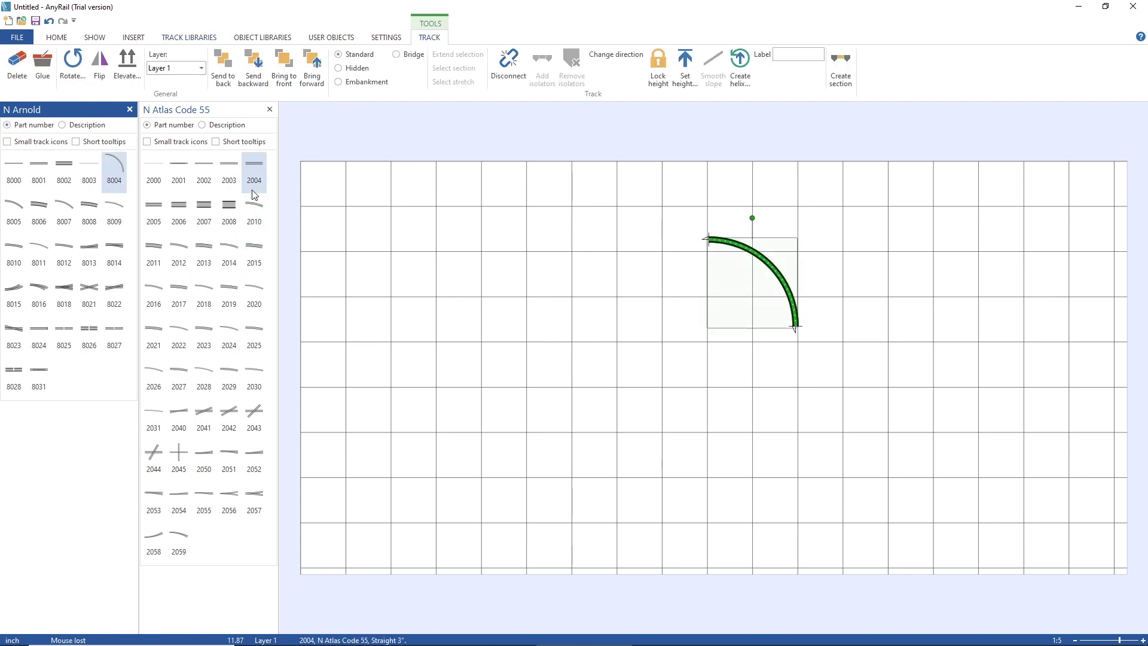
{"action": "left_click_drag", "start_coordinate": [229, 173], "coordinate": [810, 384]}
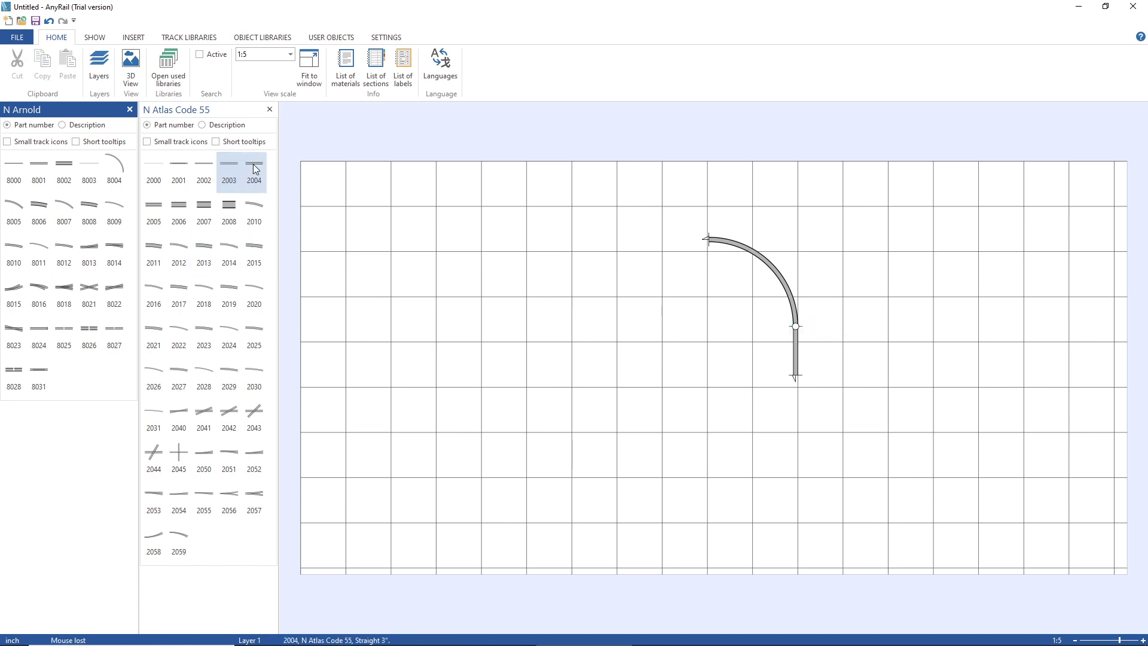
{"action": "left_click_drag", "start_coordinate": [254, 169], "coordinate": [691, 240]}
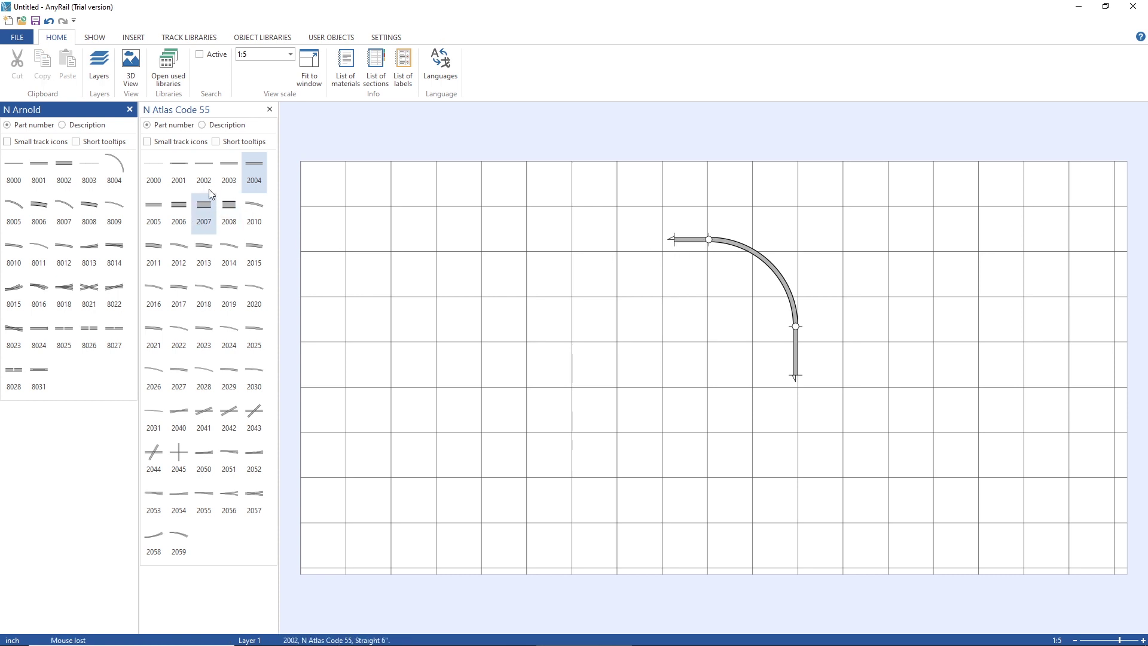
{"action": "left_click_drag", "start_coordinate": [229, 170], "coordinate": [651, 248]}
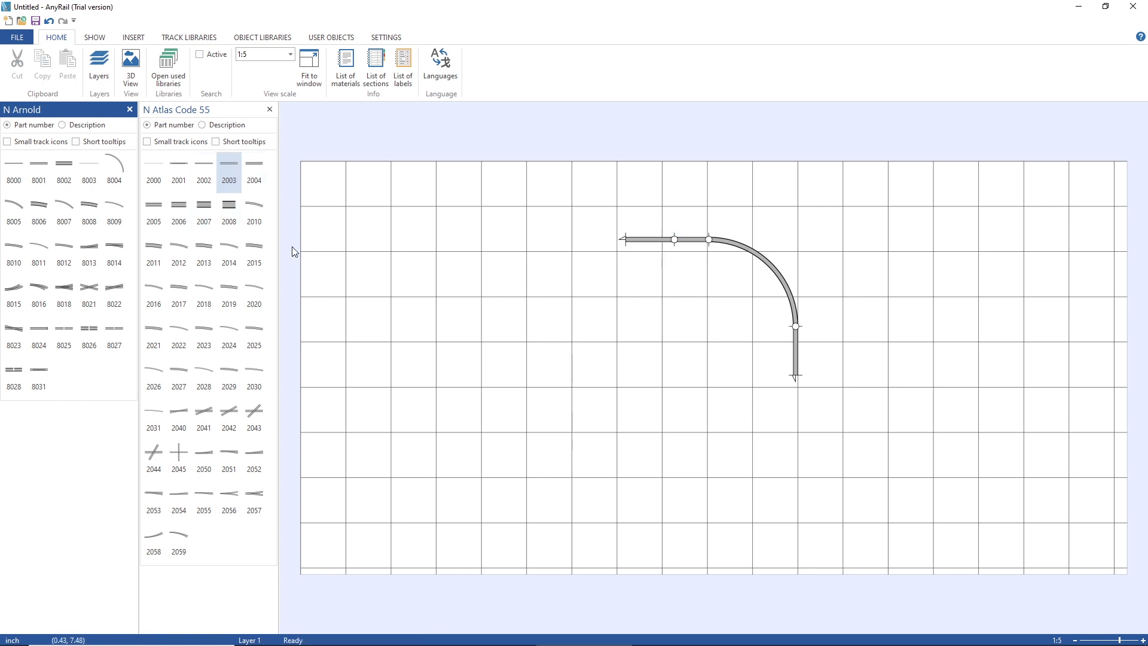
{"action": "left_click_drag", "start_coordinate": [535, 190], "coordinate": [958, 426]}
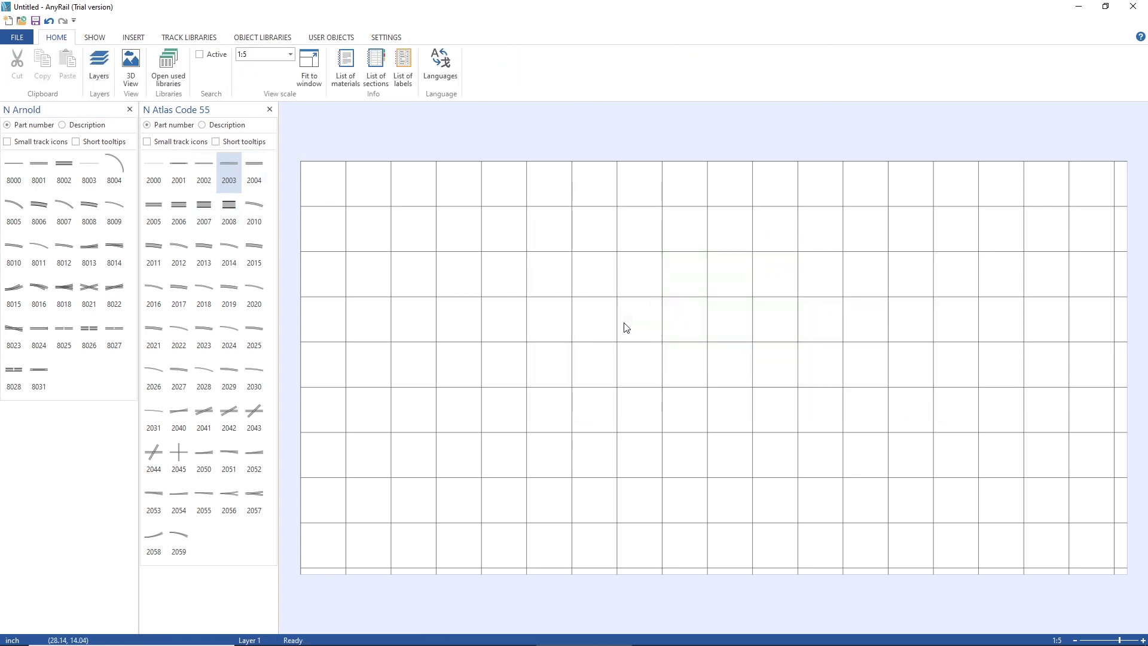